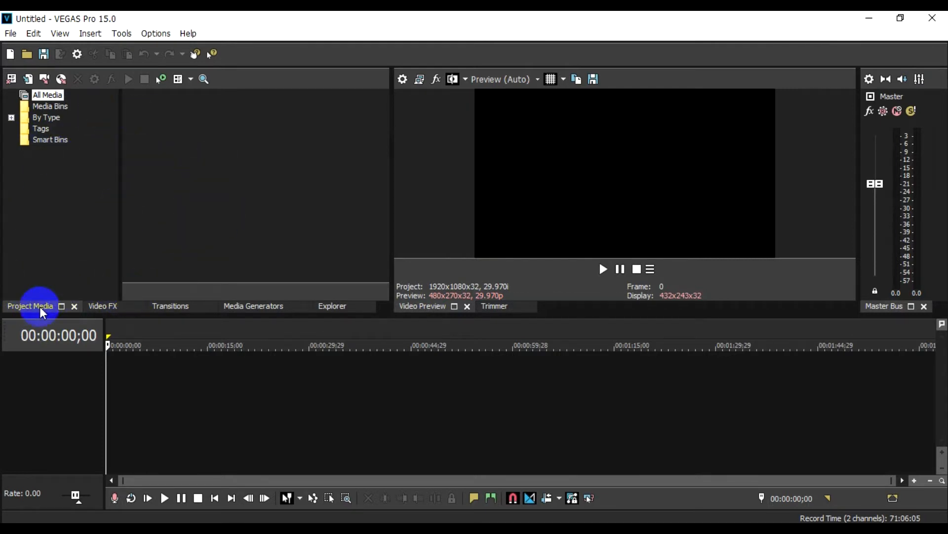
# Look through the Video FX, Transitions, Media Generators, Explorer, Project Media and Trimmer windows, ending on the Video Preview
pyautogui.click(105, 306)
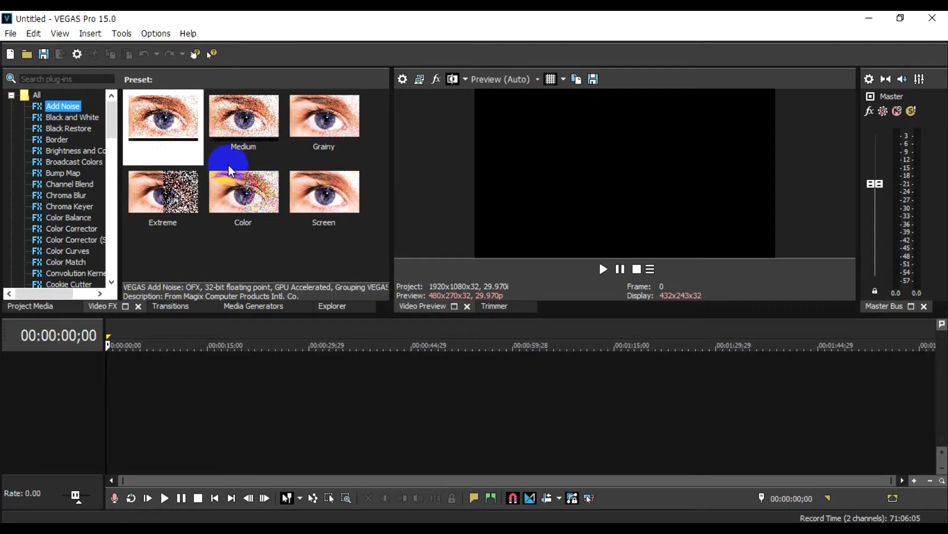
pyautogui.scroll(-3, 67, 171)
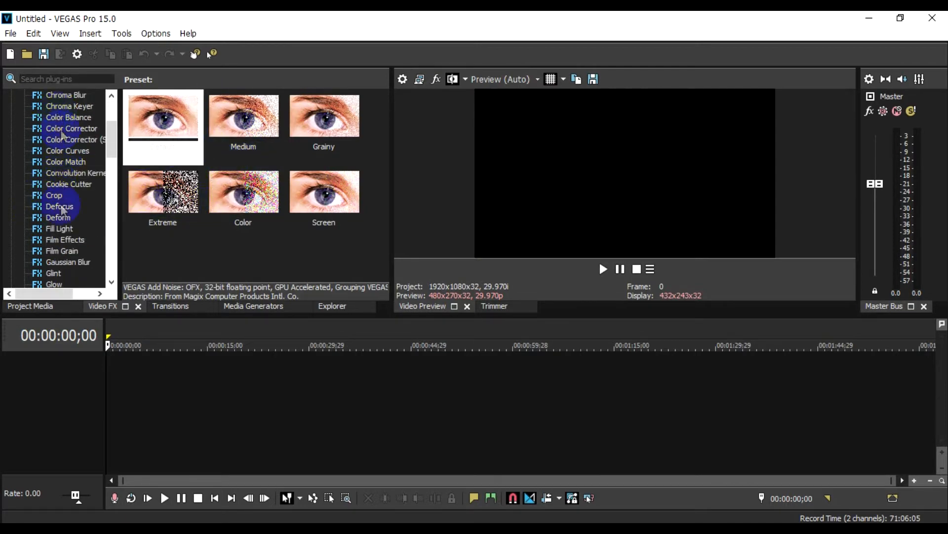
pyautogui.click(166, 309)
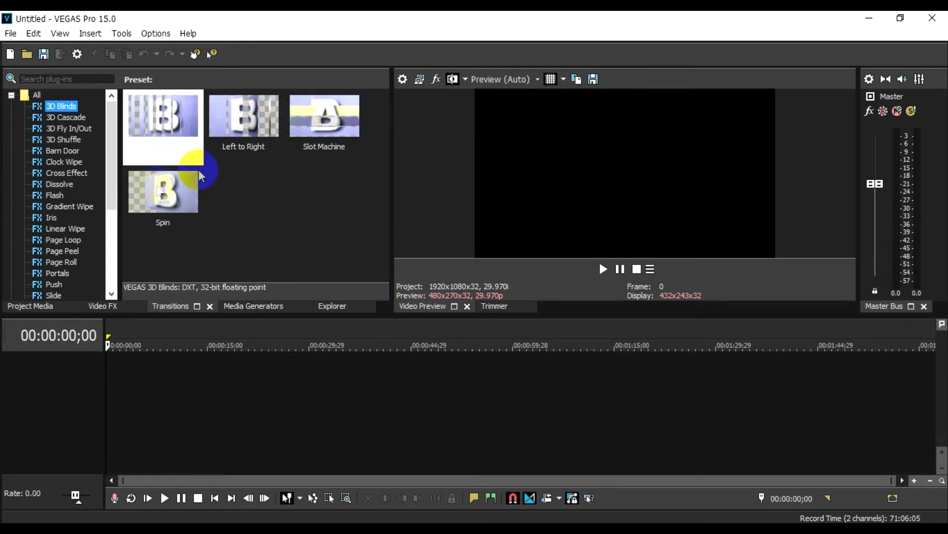
pyautogui.click(249, 306)
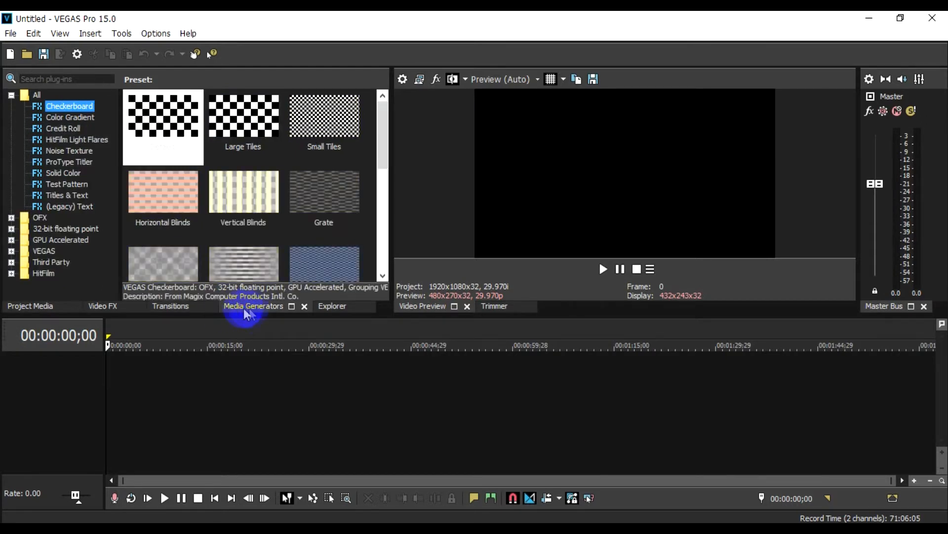
pyautogui.click(332, 306)
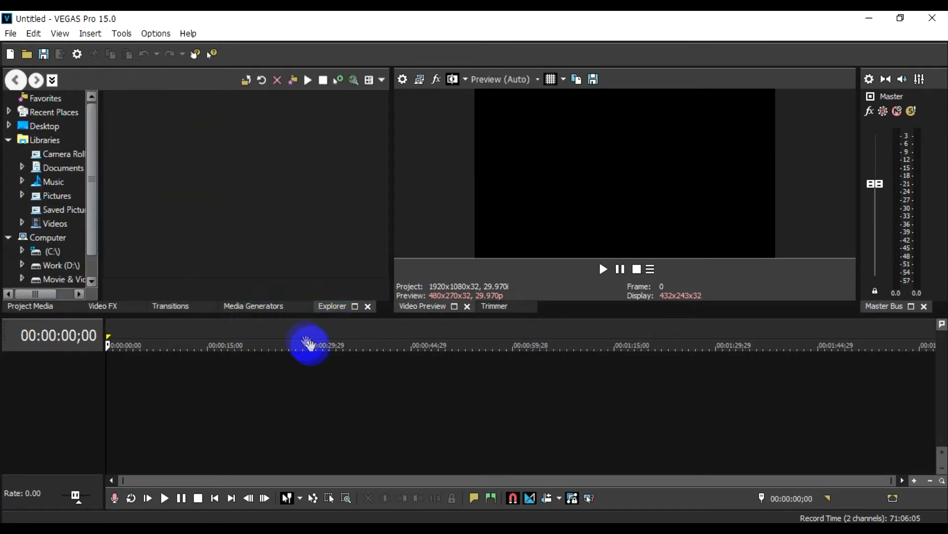
pyautogui.scroll(-1, 62, 218)
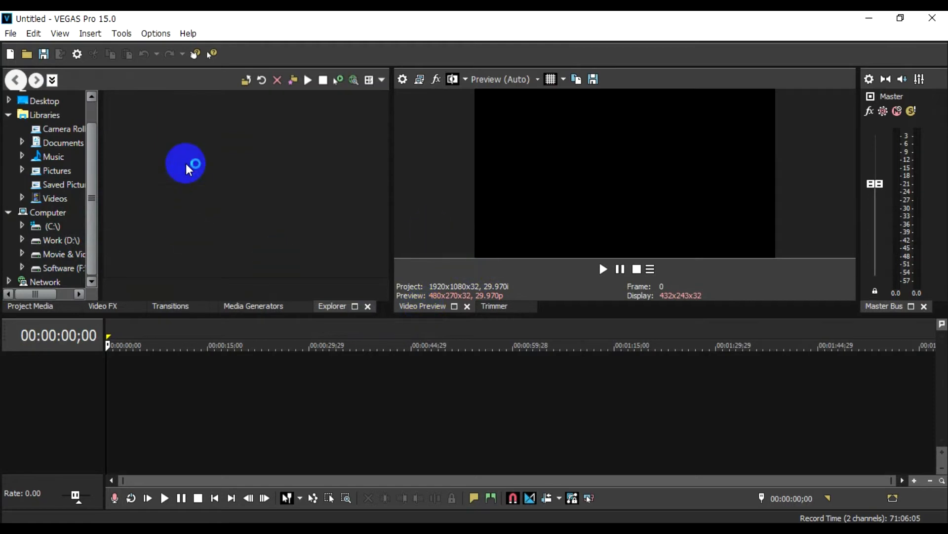
pyautogui.click(33, 306)
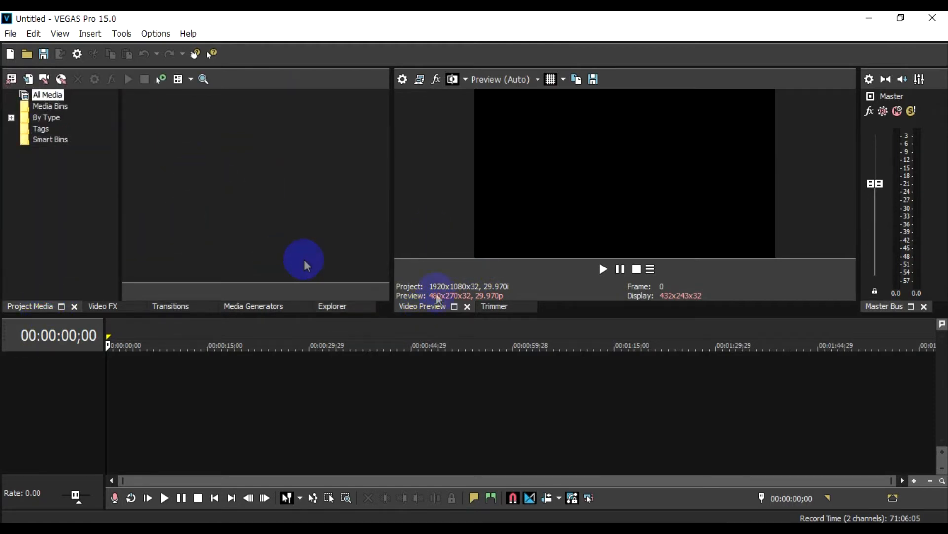
pyautogui.click(493, 306)
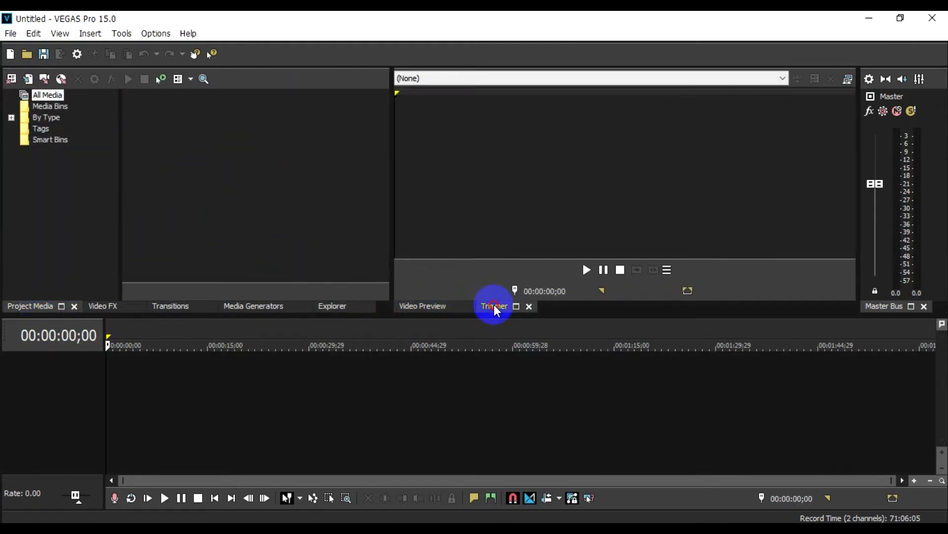
pyautogui.click(424, 307)
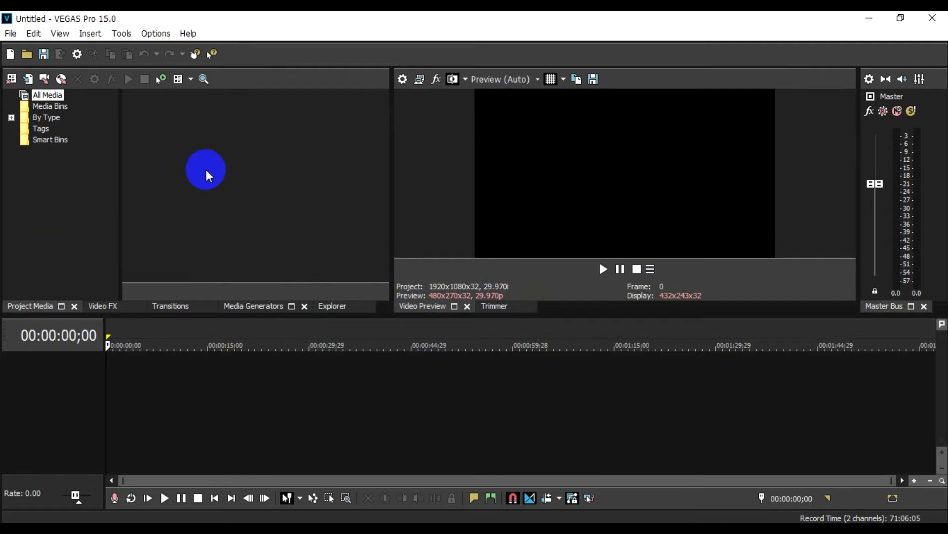
# Import Dog - 4727.mp4 from the desktop's video folder and place it at the start of the timeline
pyautogui.click(10, 33)
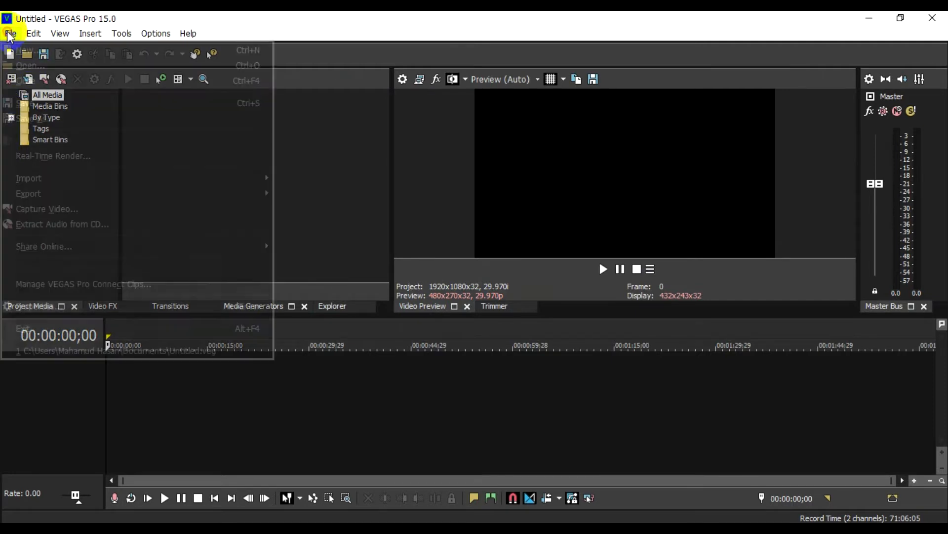
pyautogui.click(52, 183)
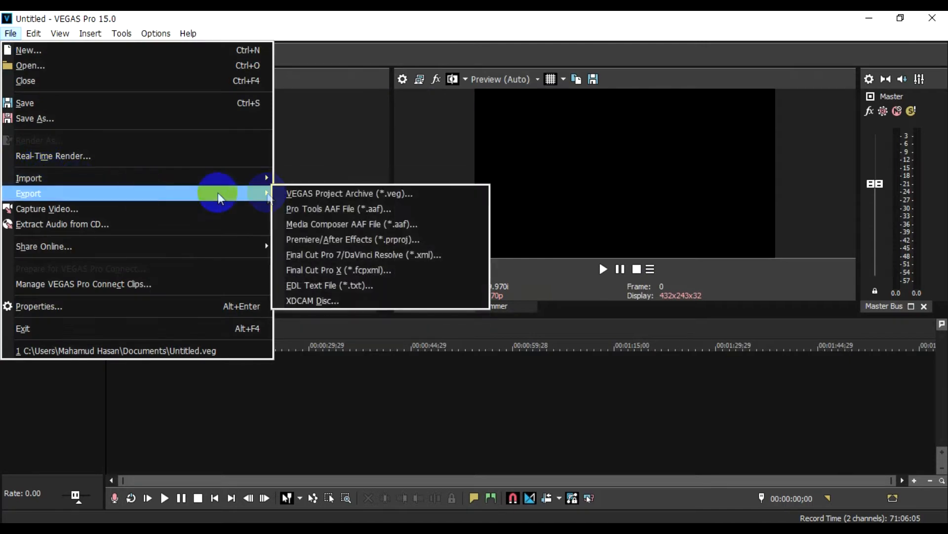
pyautogui.click(314, 178)
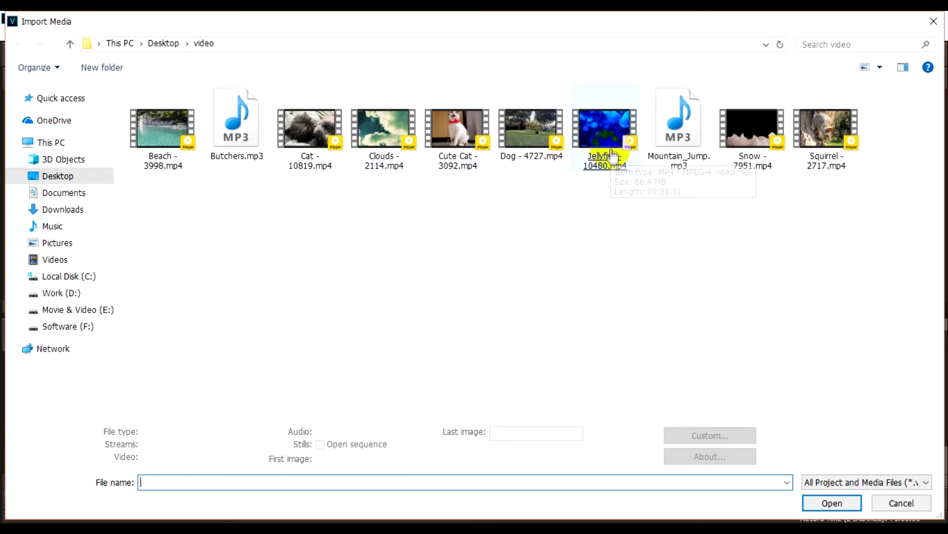
pyautogui.click(537, 126)
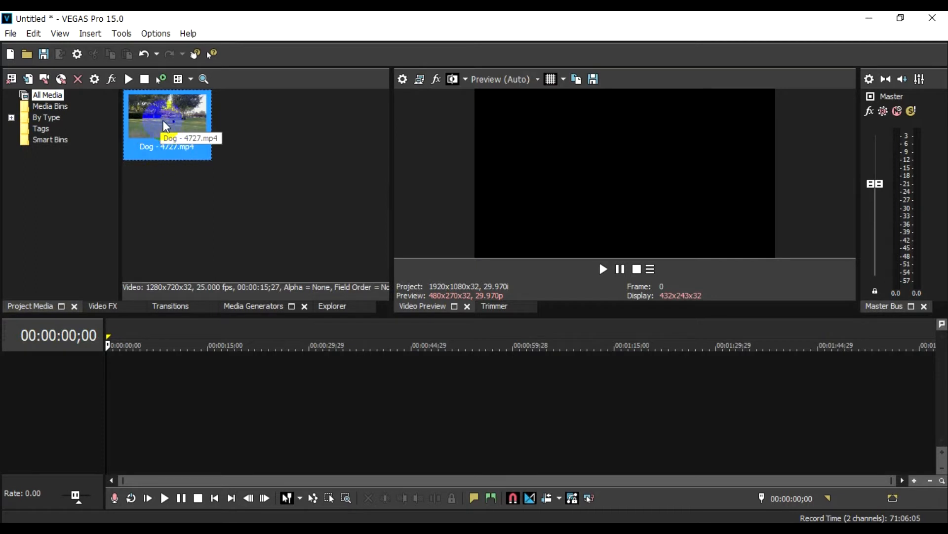
pyautogui.moveTo(167, 124)
pyautogui.mouseDown()
pyautogui.moveTo(165, 384)
pyautogui.moveTo(149, 248)
pyautogui.moveTo(180, 134)
pyautogui.mouseUp()
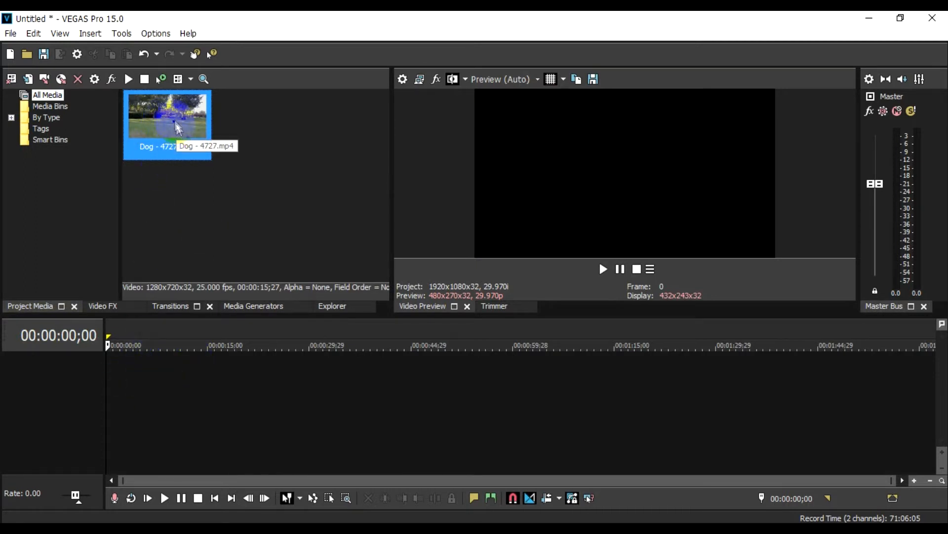
pyautogui.moveTo(174, 141); pyautogui.dragTo(97, 391)
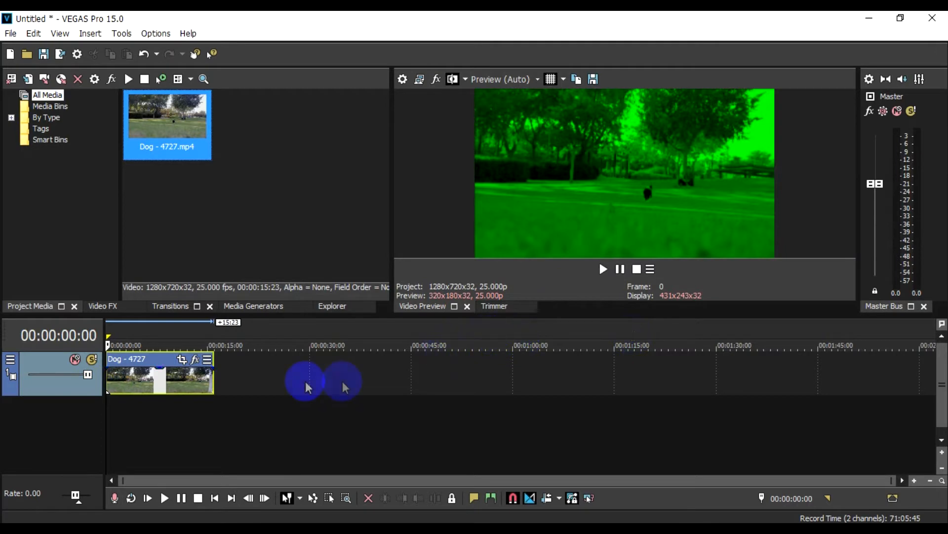
# Delete the dog clip from the timeline and remove its media file from the project
pyautogui.rightClick(192, 387)
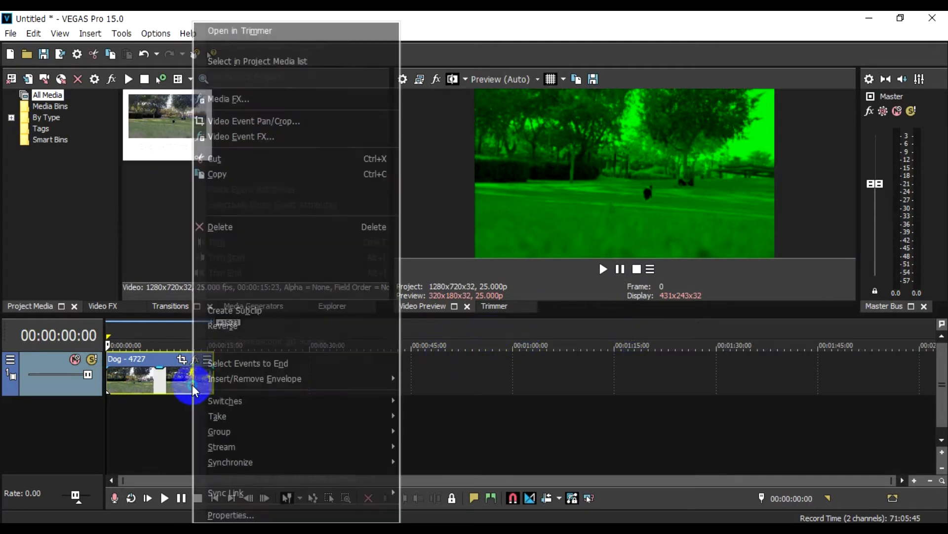
pyautogui.click(228, 227)
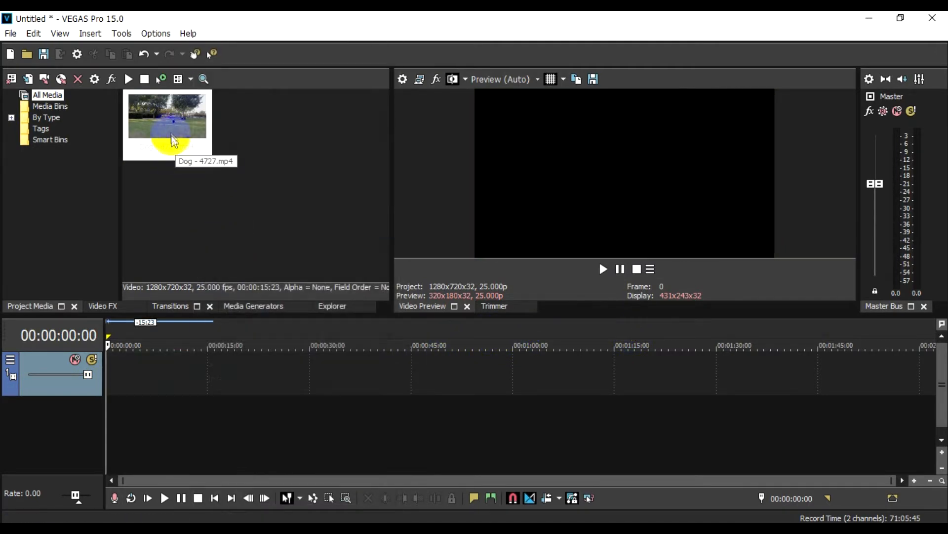
pyautogui.rightClick(163, 141)
pyautogui.click(220, 243)
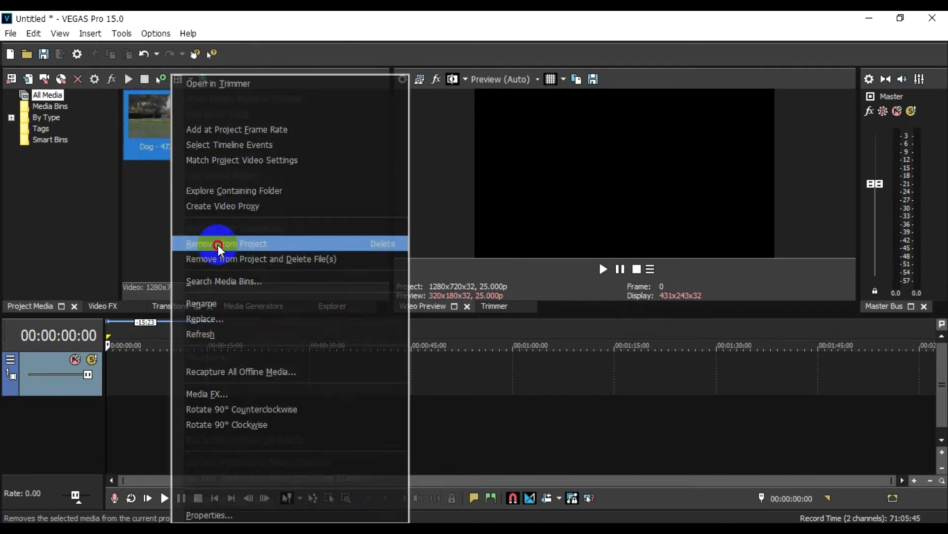
# Add Cute Cat - 3092.mp4 to the project media straight from the desktop's video folder, with the editor window restored to full size
pyautogui.click(900, 18)
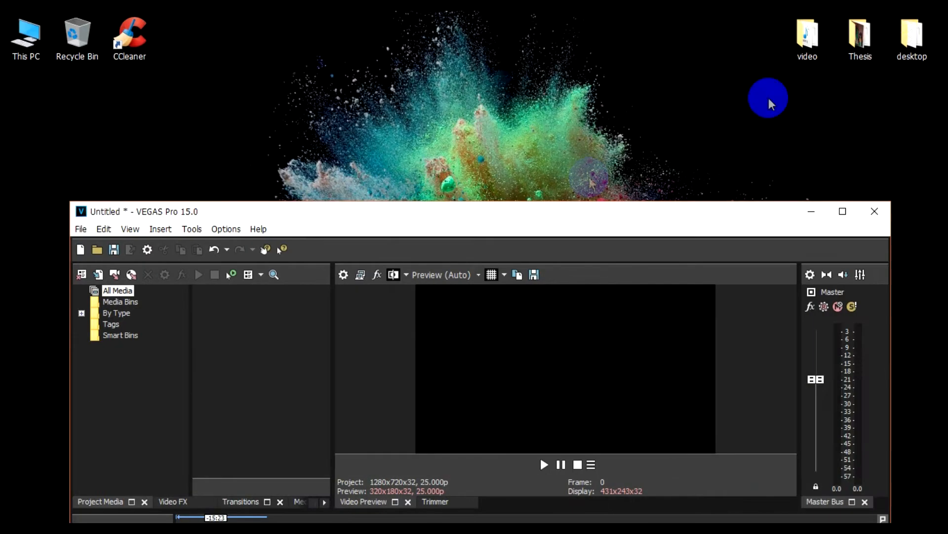
pyautogui.doubleClick(807, 36)
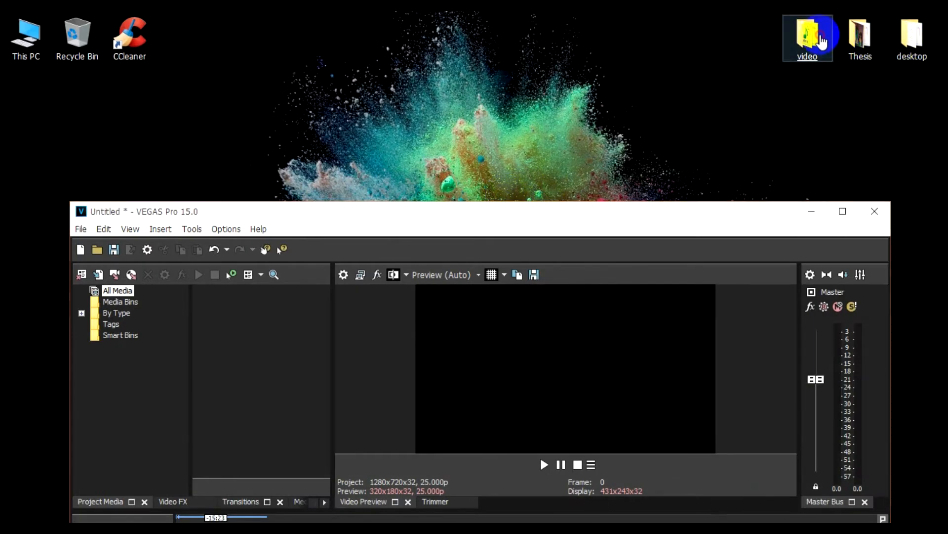
pyautogui.click(518, 120)
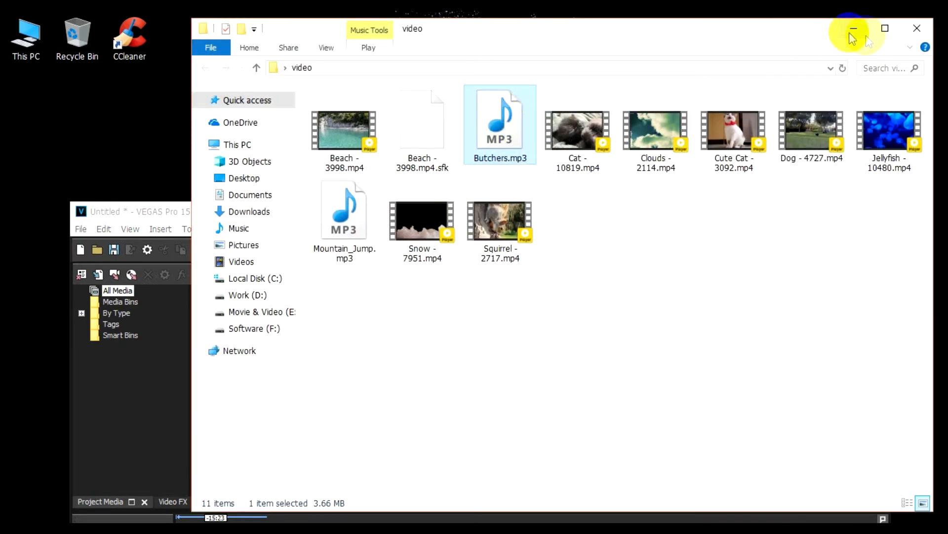
pyautogui.click(828, 131)
pyautogui.click(731, 143)
pyautogui.moveTo(731, 143); pyautogui.dragTo(205, 410)
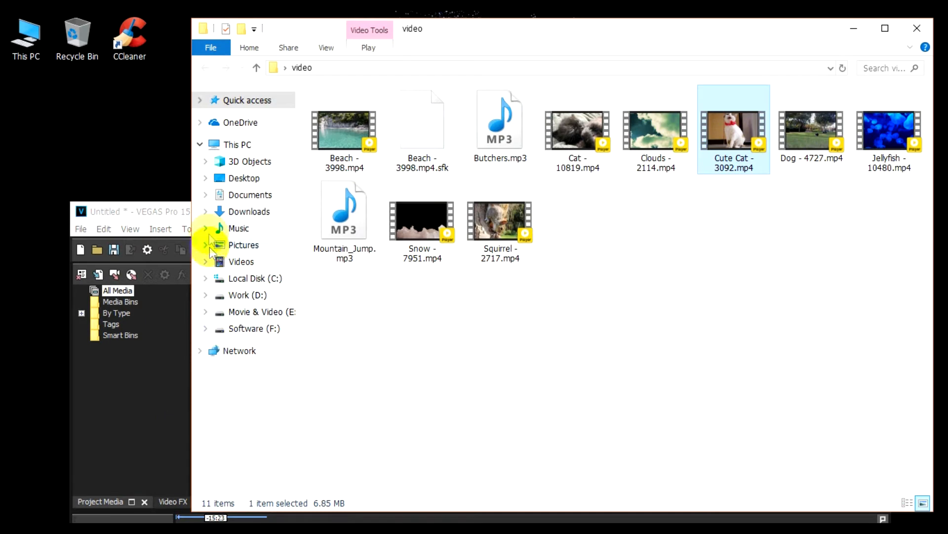
pyautogui.click(159, 211)
pyautogui.moveTo(724, 130); pyautogui.dragTo(247, 369)
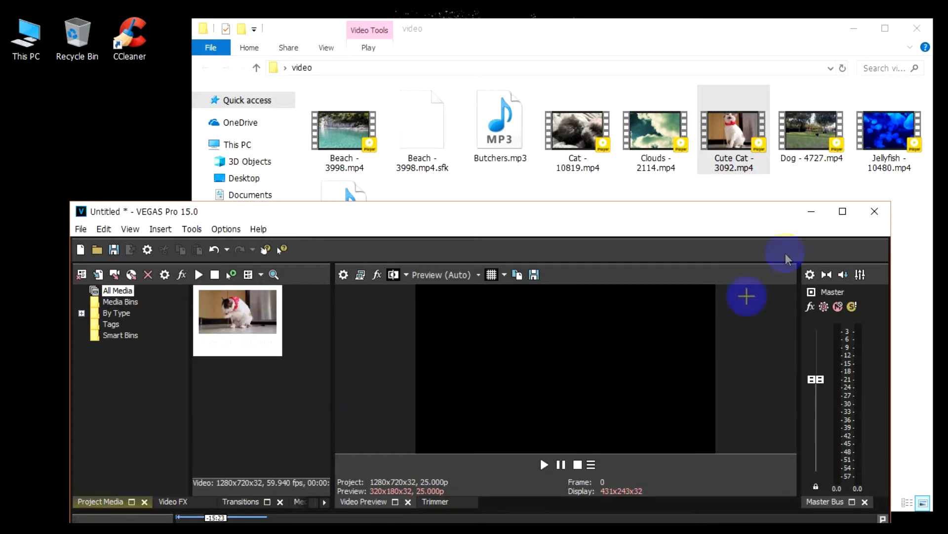
pyautogui.click(845, 216)
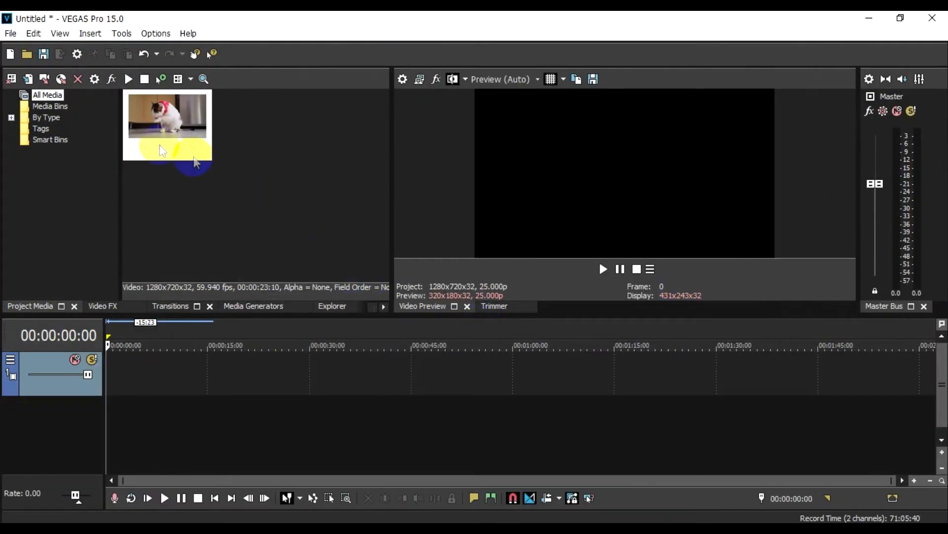
# Remove Cute Cat - 3092.mp4 from the project media
pyautogui.click(176, 146)
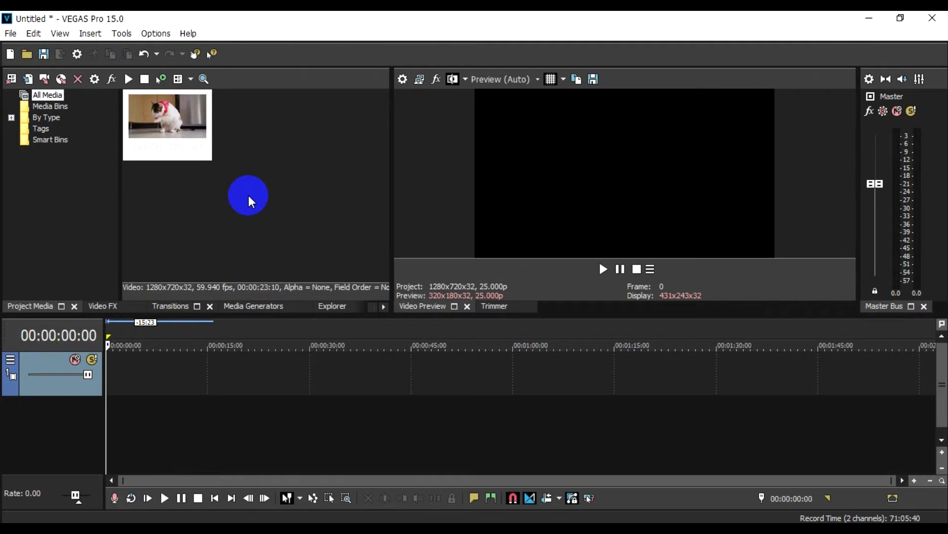
pyautogui.click(157, 142)
pyautogui.rightClick(171, 126)
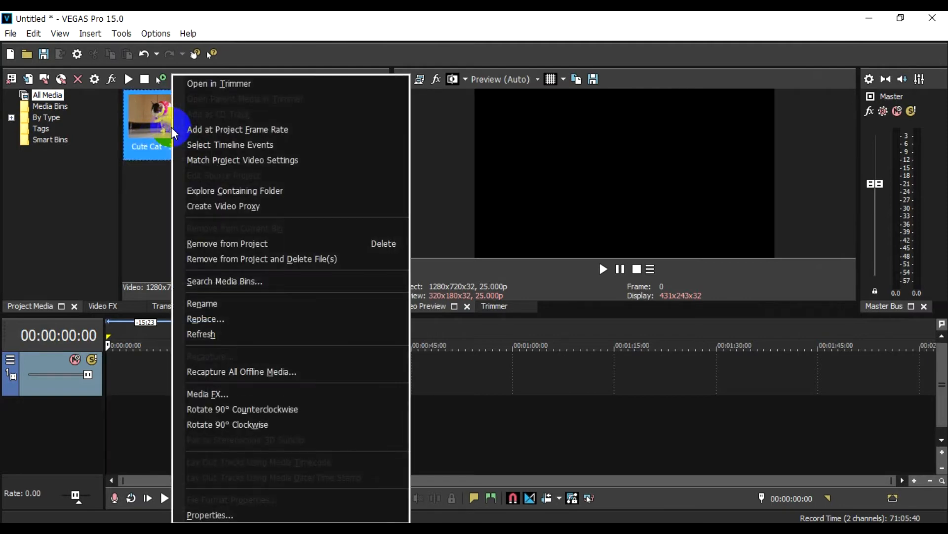
pyautogui.click(148, 210)
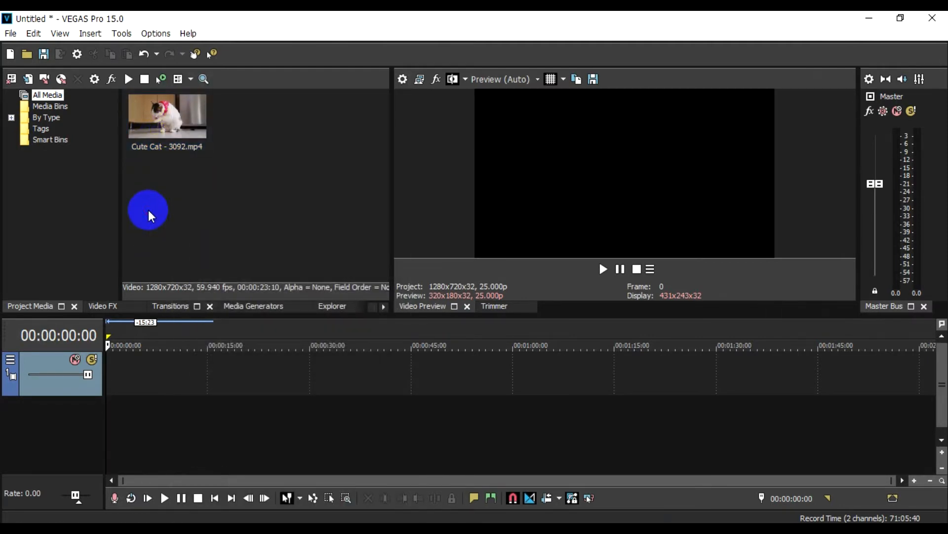
pyautogui.rightClick(159, 132)
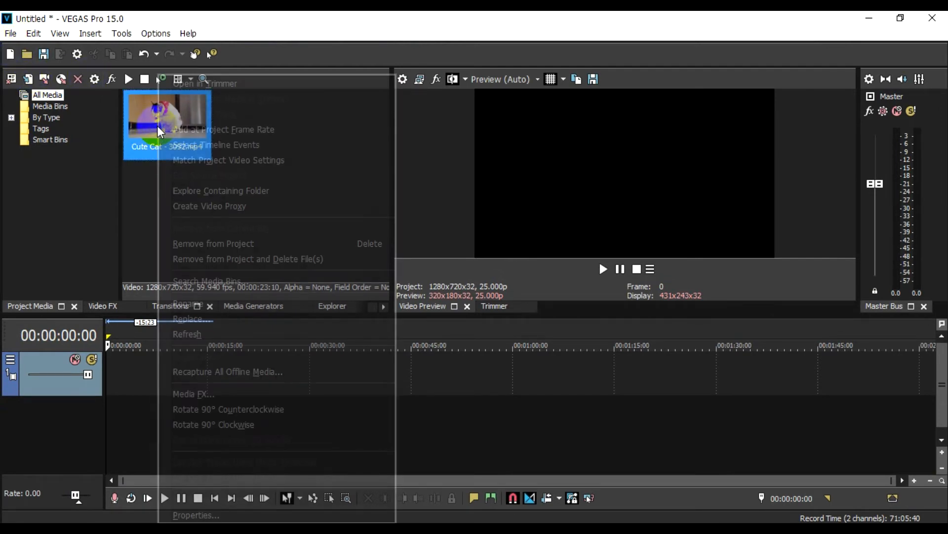
pyautogui.click(178, 243)
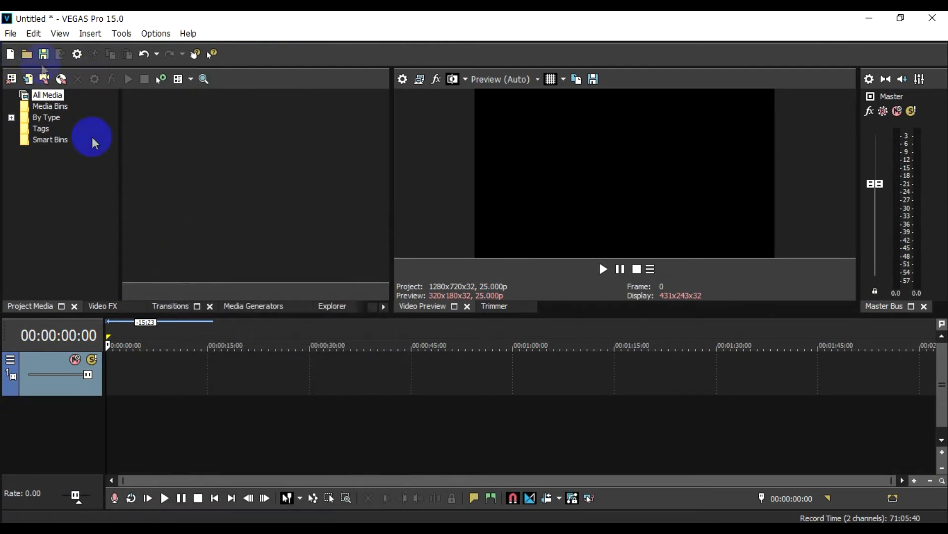
# Start a new project, discarding the changes to the untitled one
pyautogui.click(11, 33)
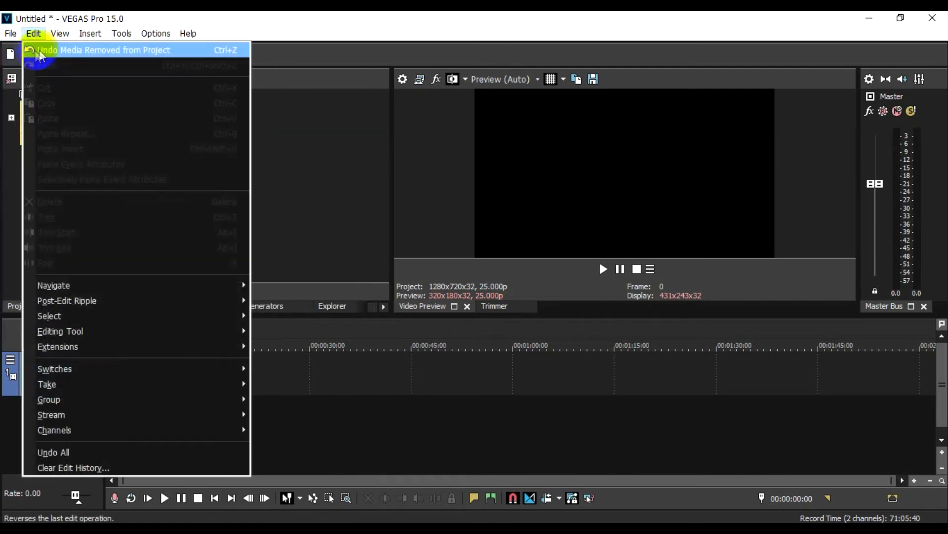
pyautogui.click(25, 51)
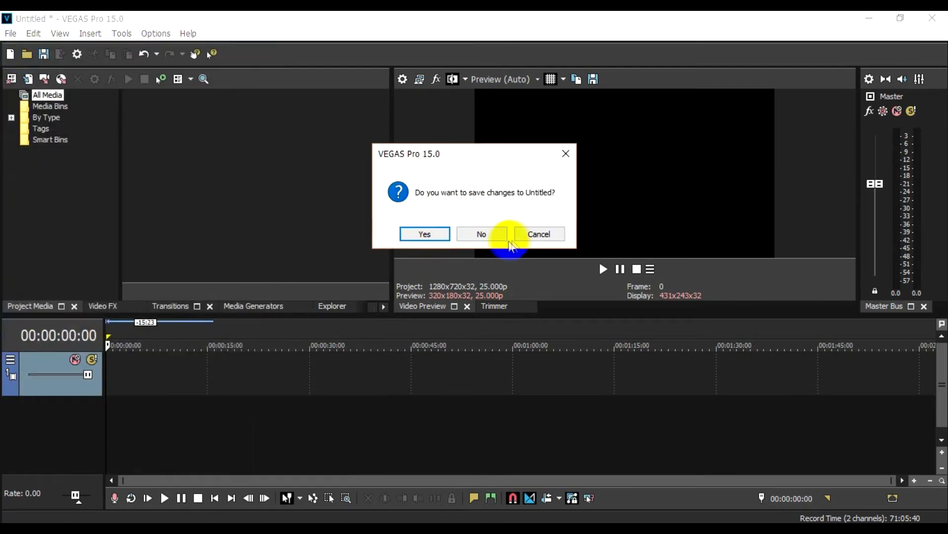
pyautogui.click(483, 235)
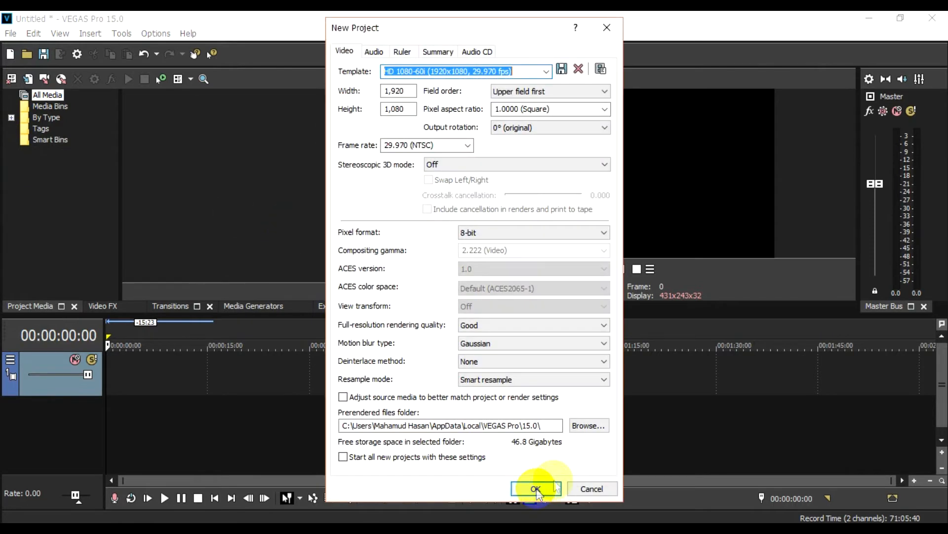
# Set the new project's video template to HDV 1080-60i (1440x1080, 29.970 fps)
pyautogui.click(546, 71)
pyautogui.scroll(1, 540, 163)
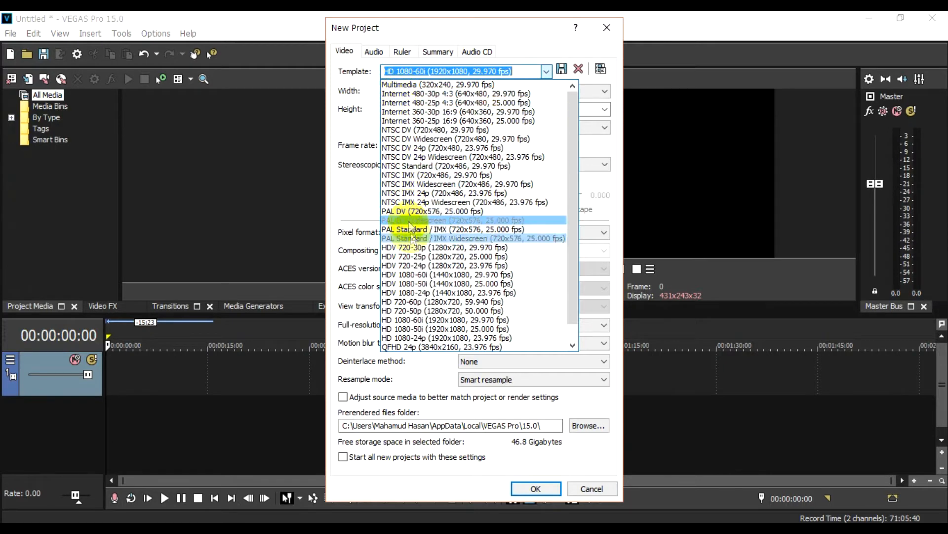
pyautogui.scroll(-1, 401, 267)
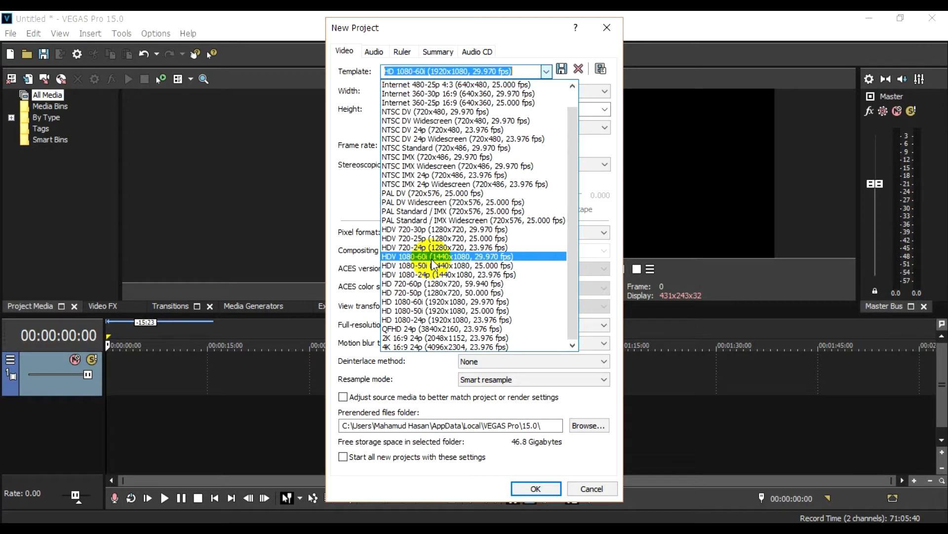
pyautogui.click(475, 257)
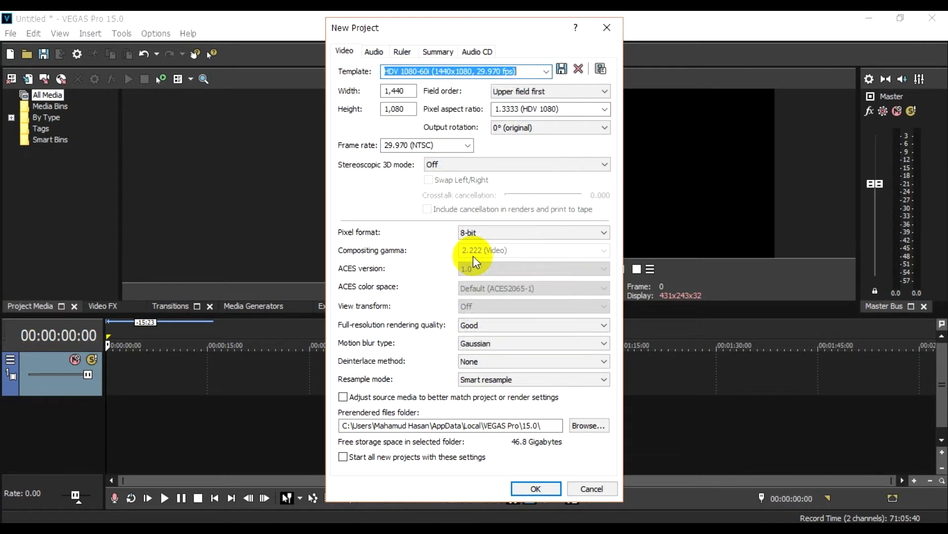
# Set the full-resolution rendering quality to Best and create the new project
pyautogui.doubleClick(396, 91)
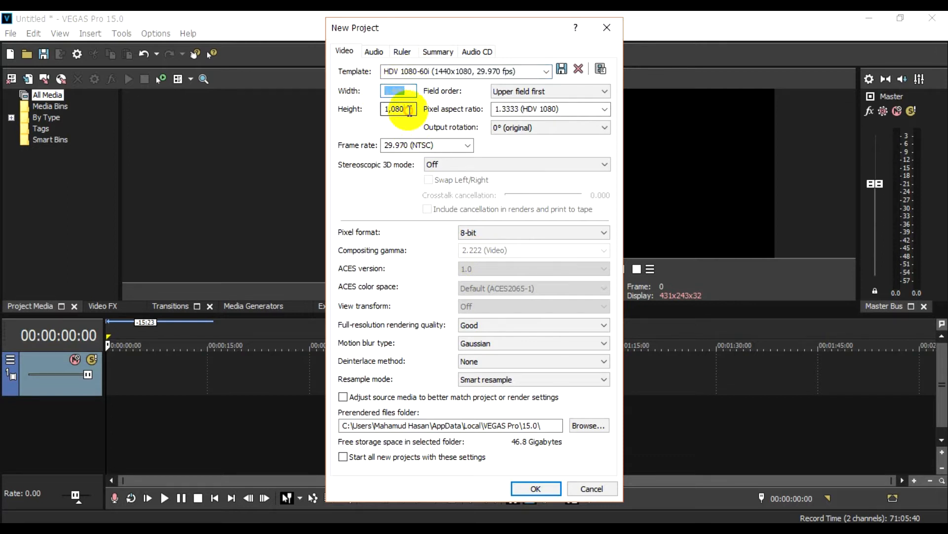
pyautogui.doubleClick(384, 110)
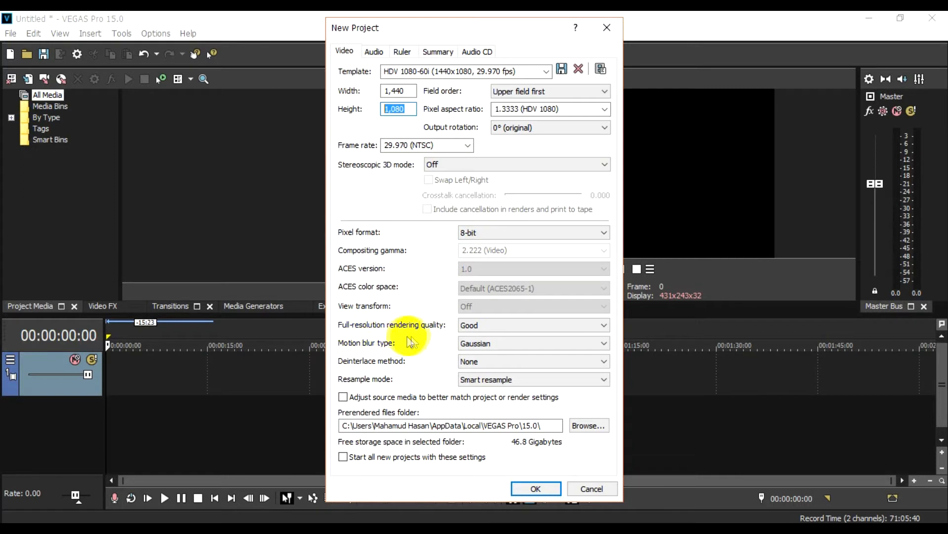
pyautogui.click(513, 326)
pyautogui.click(479, 364)
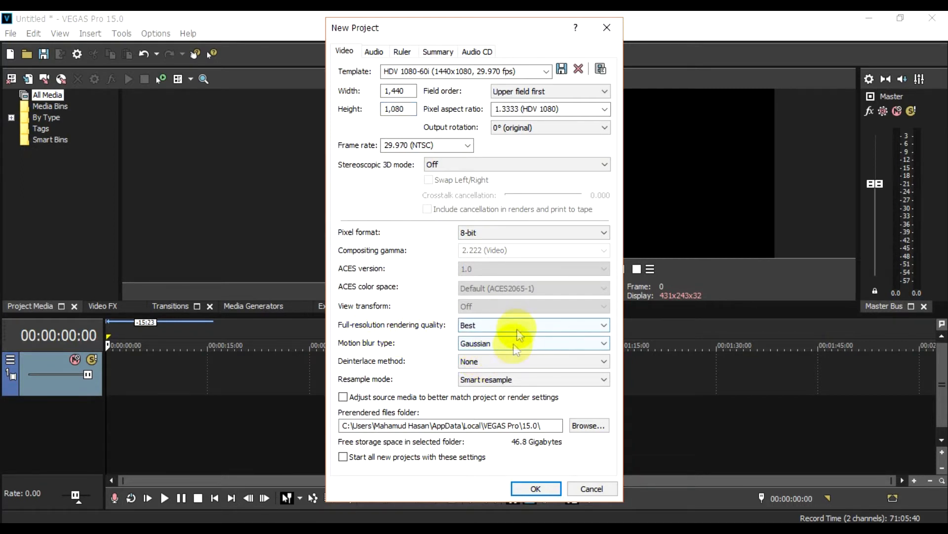
pyautogui.click(536, 489)
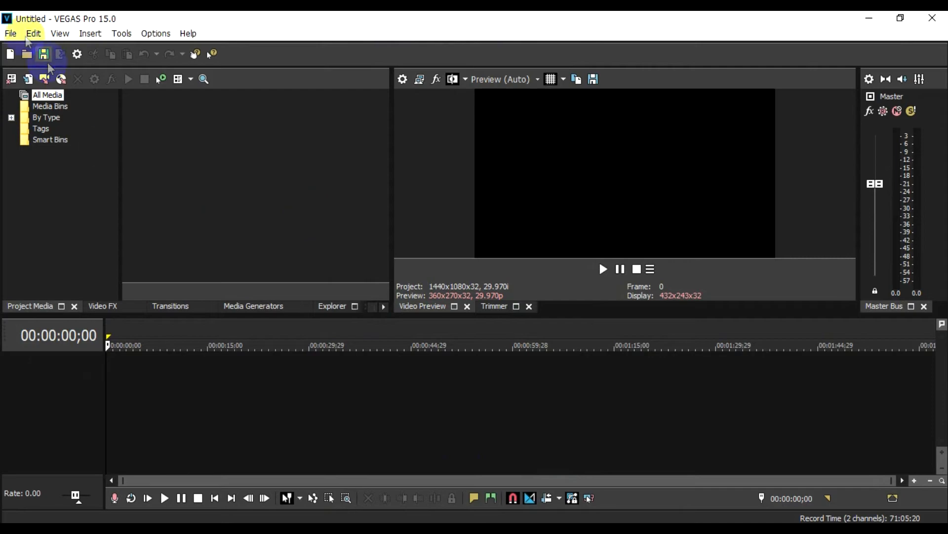
# Add Cute Cat - 3092.mp4 from the desktop's video folder to the project media and place it at the start of the timeline
pyautogui.click(900, 19)
pyautogui.moveTo(727, 128); pyautogui.dragTo(263, 348)
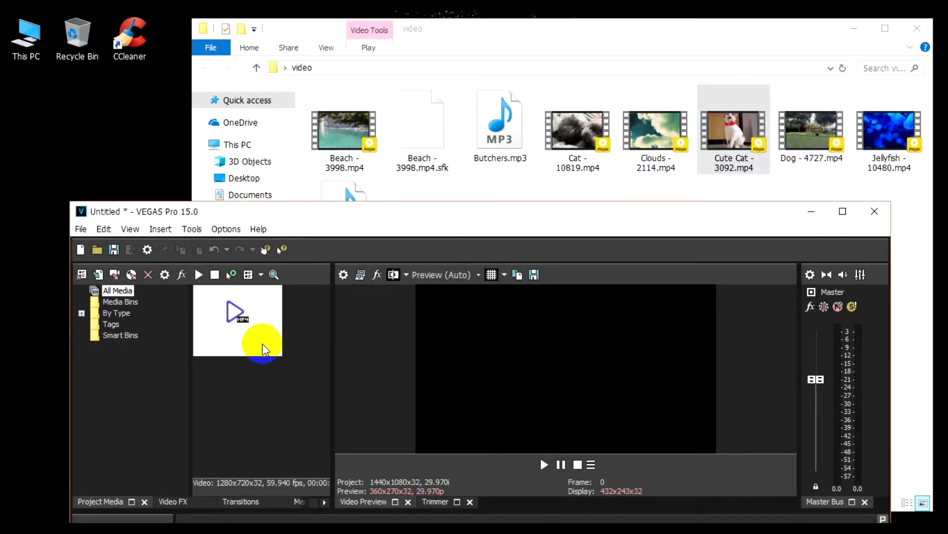
pyautogui.click(843, 212)
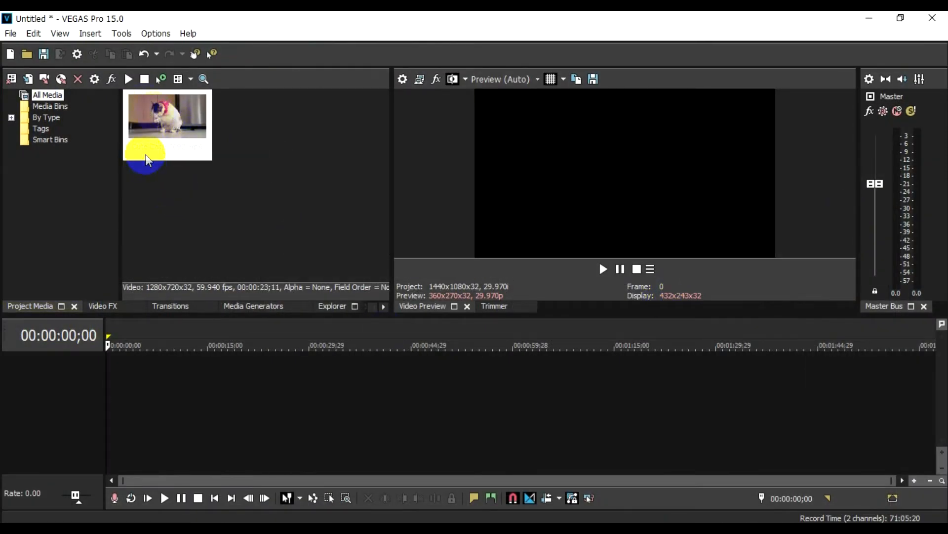
pyautogui.moveTo(167, 120); pyautogui.dragTo(120, 383)
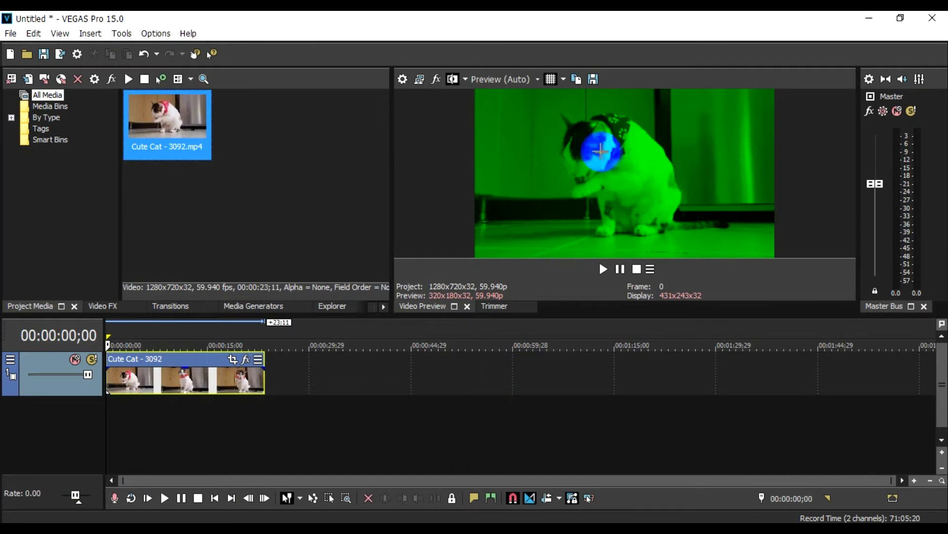
# Overlay the video preview with the Grid and switch the overlay to Safe Areas
pyautogui.click(566, 82)
pyautogui.click(568, 88)
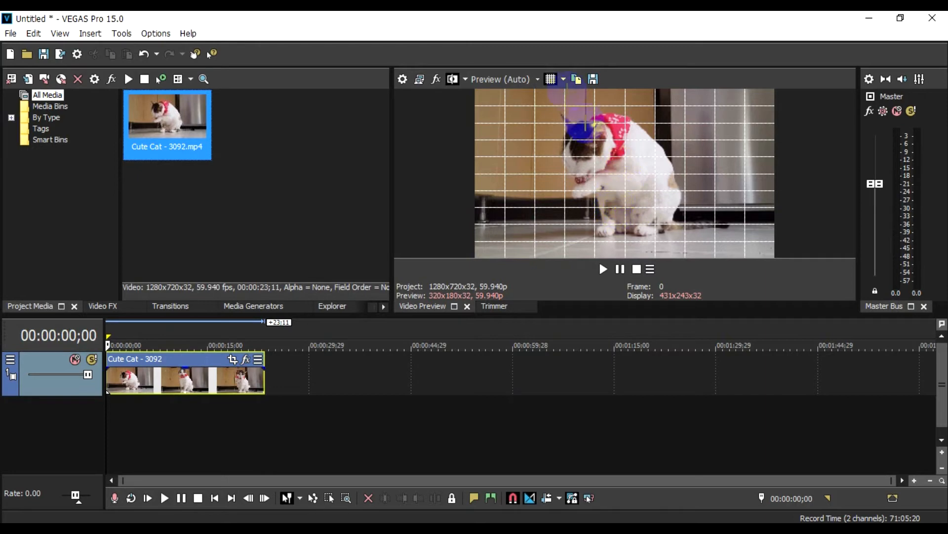
pyautogui.click(564, 81)
pyautogui.click(570, 98)
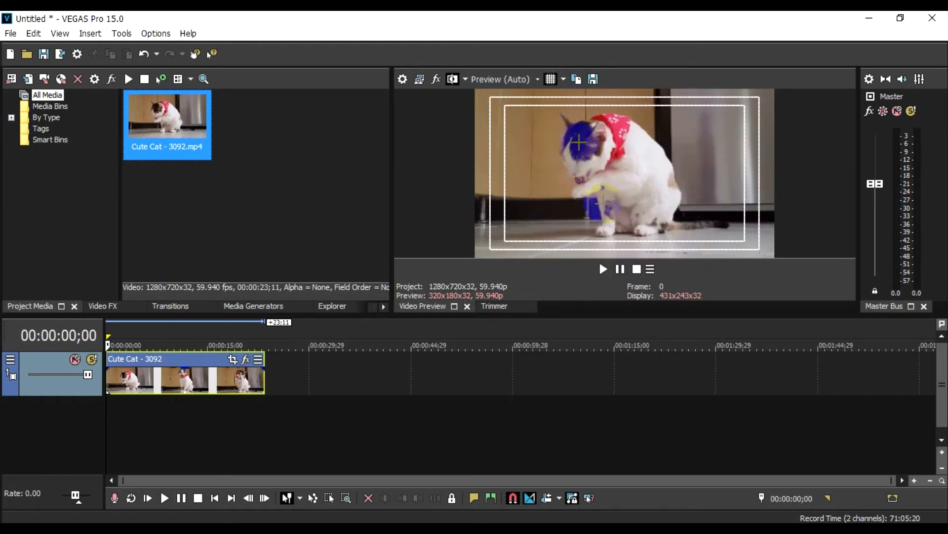
# Show the Red, Green and Blue channels of the video preview in turn, and switch the preview overlay off
pyautogui.click(564, 80)
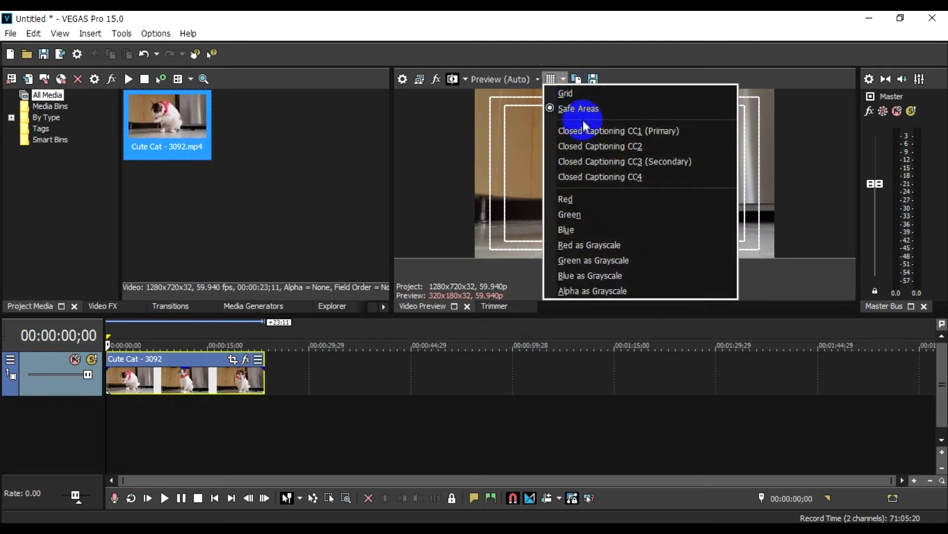
pyautogui.click(583, 198)
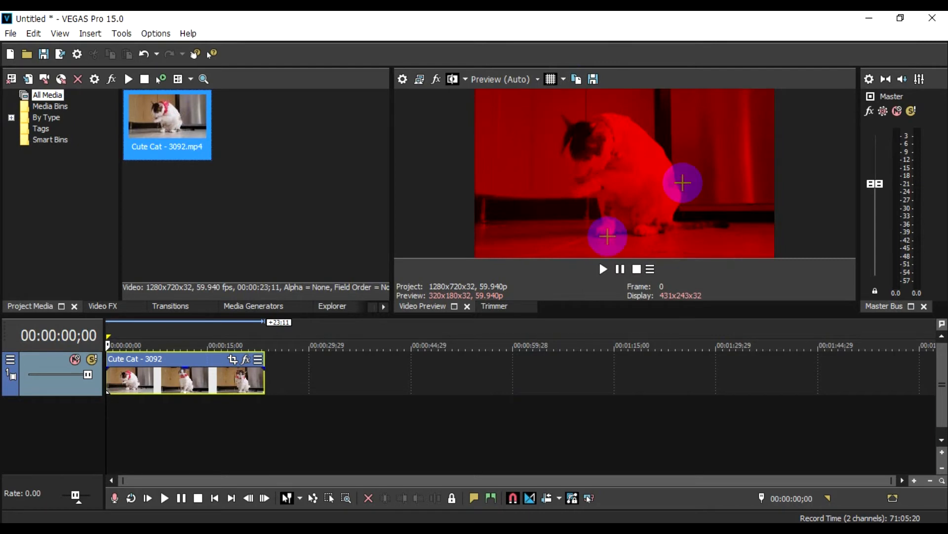
pyautogui.click(564, 82)
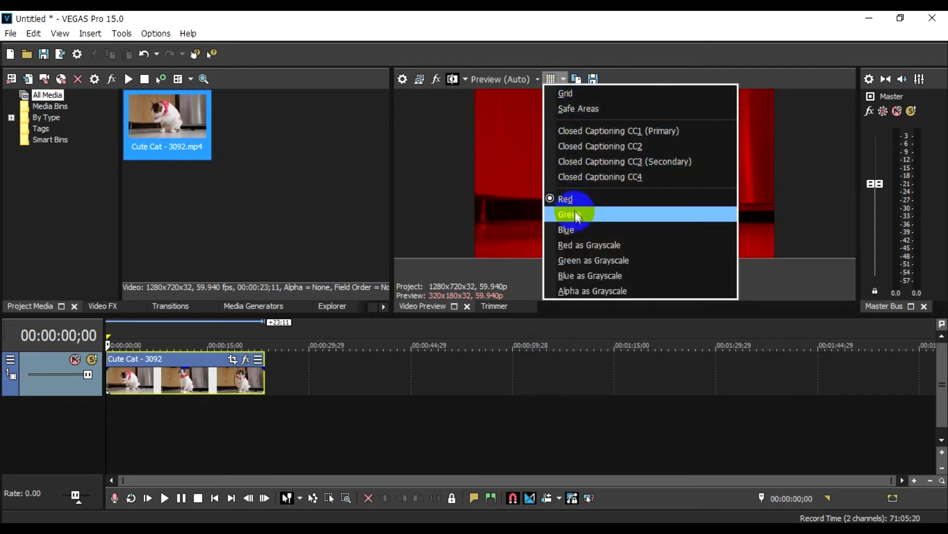
pyautogui.click(574, 212)
pyautogui.click(565, 87)
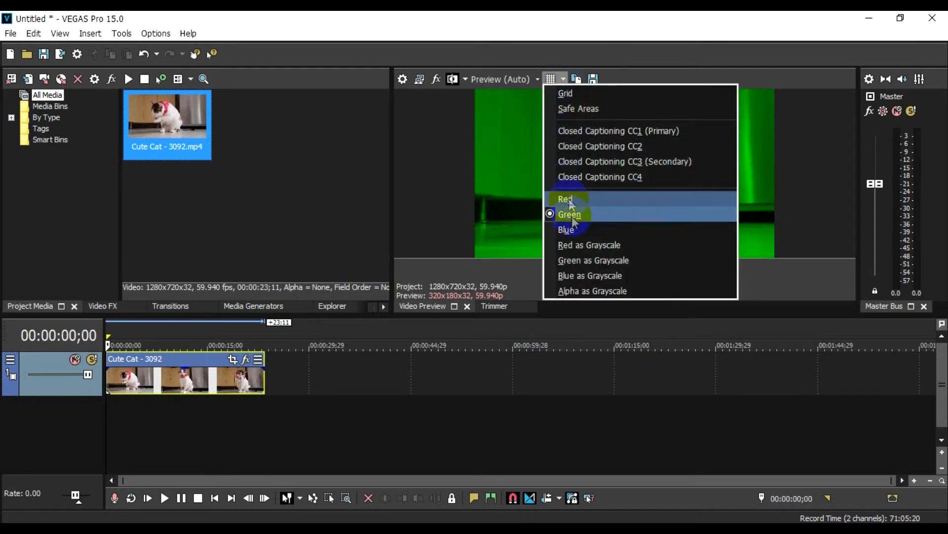
pyautogui.click(577, 230)
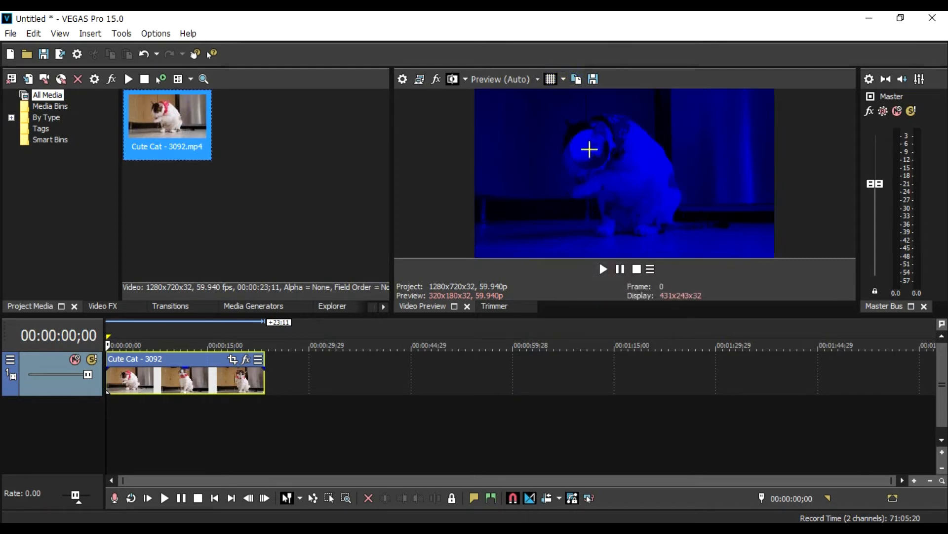
pyautogui.click(563, 79)
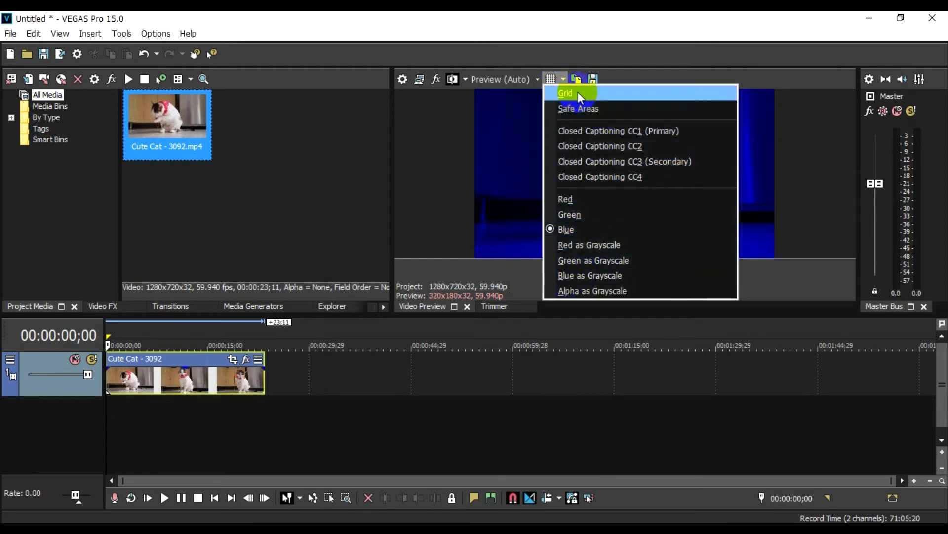
pyautogui.click(552, 80)
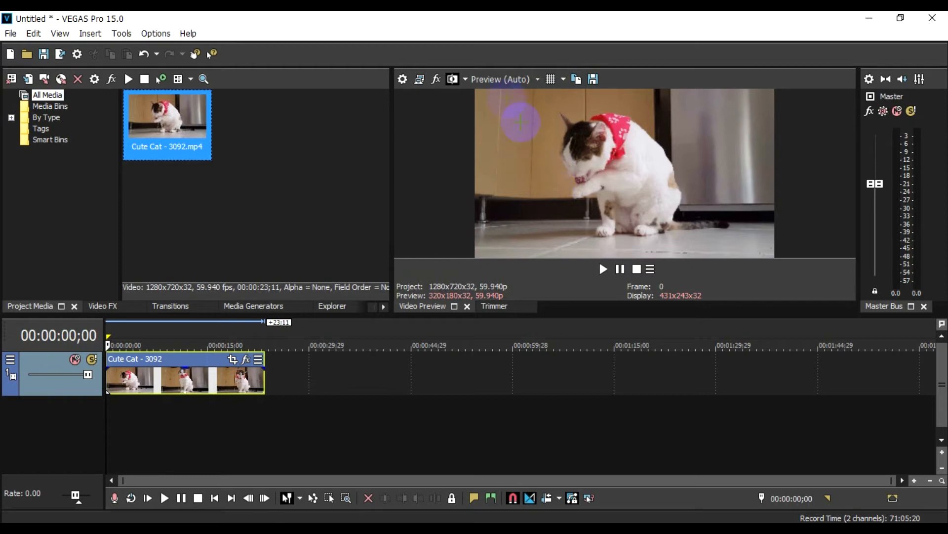
pyautogui.click(509, 80)
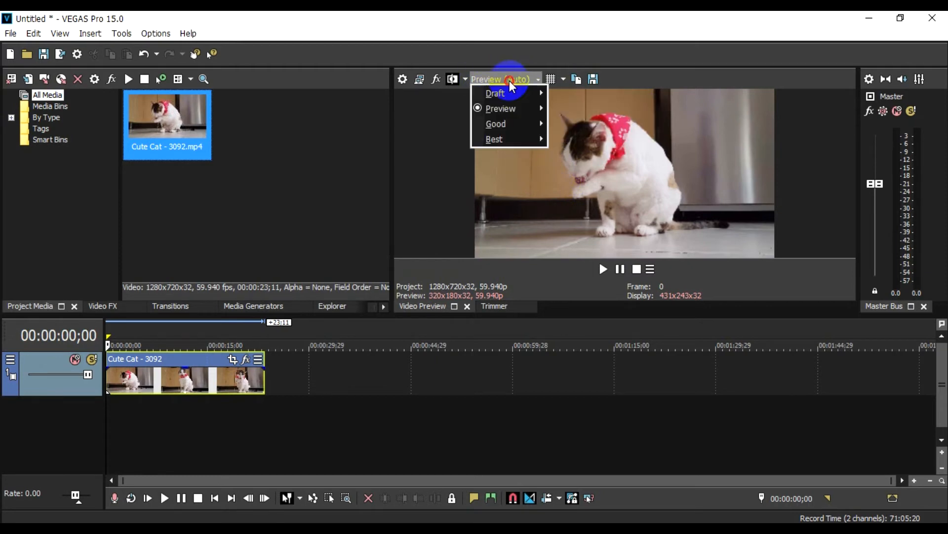
pyautogui.moveTo(509, 94)
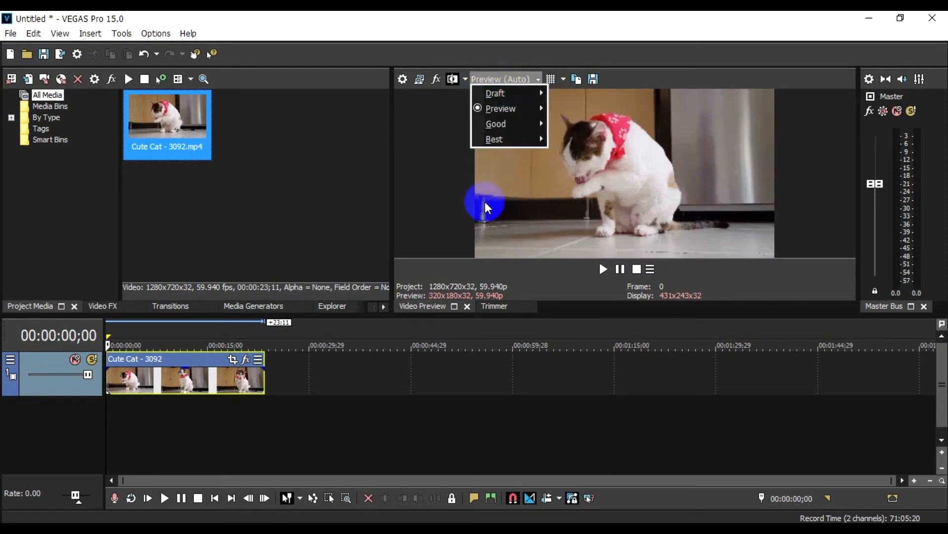
pyautogui.click(500, 79)
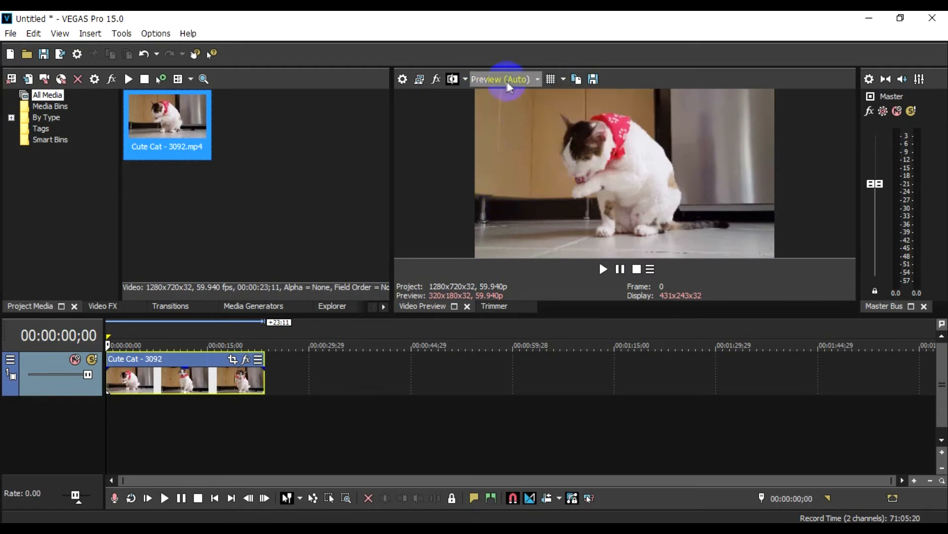
# Switch the split-screen preview to Clipboard and back to FX Bypassed
pyautogui.click(461, 80)
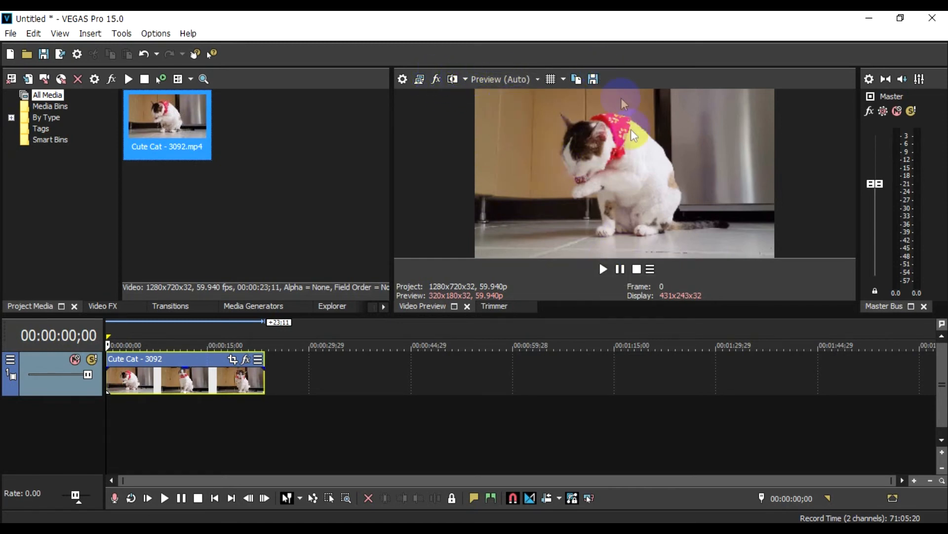
pyautogui.click(466, 80)
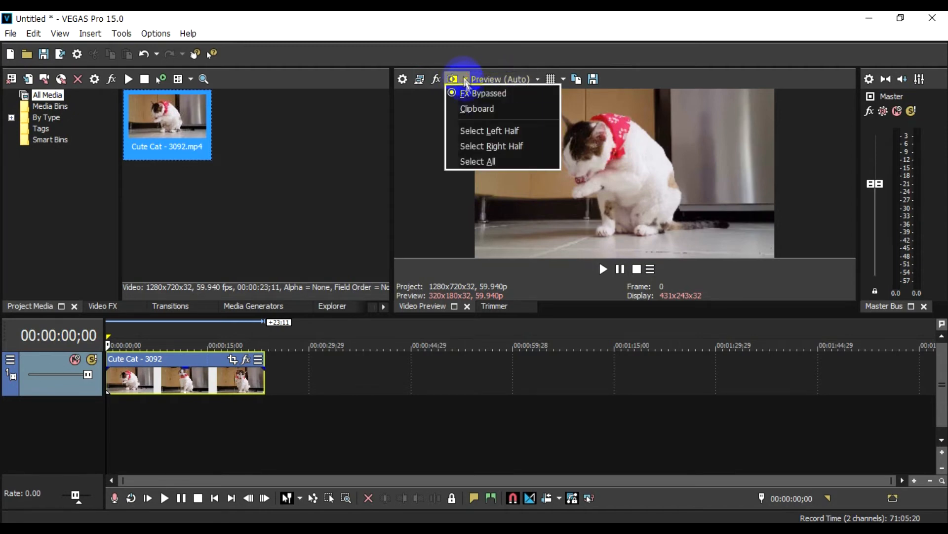
pyautogui.click(477, 108)
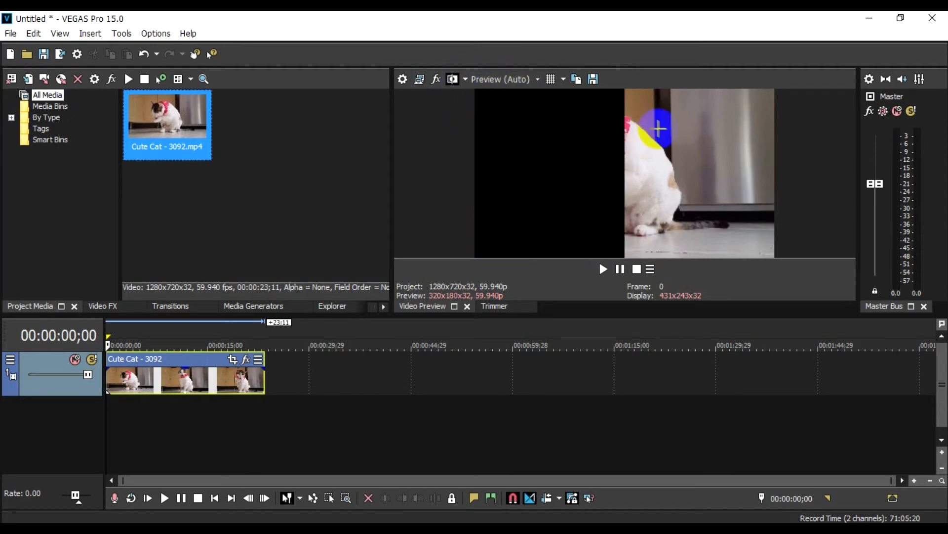
pyautogui.click(466, 80)
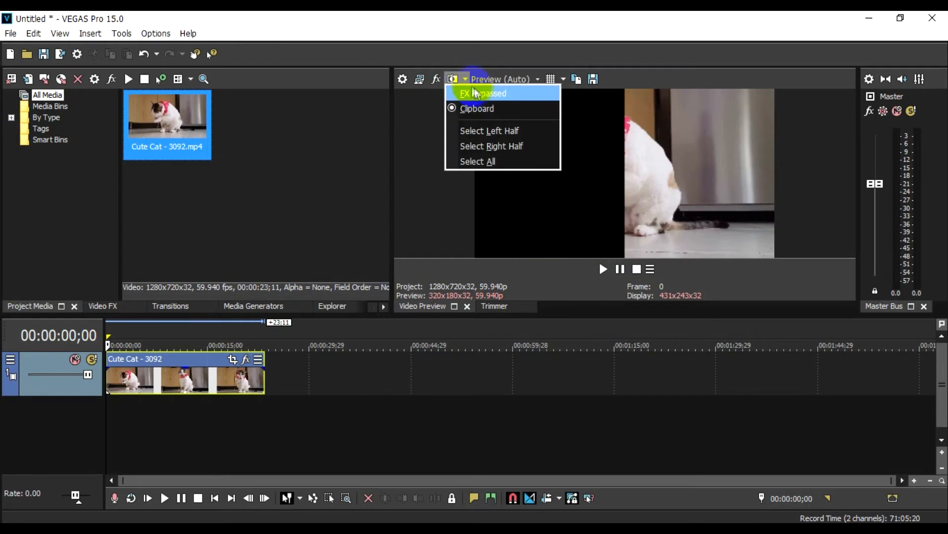
pyautogui.click(479, 93)
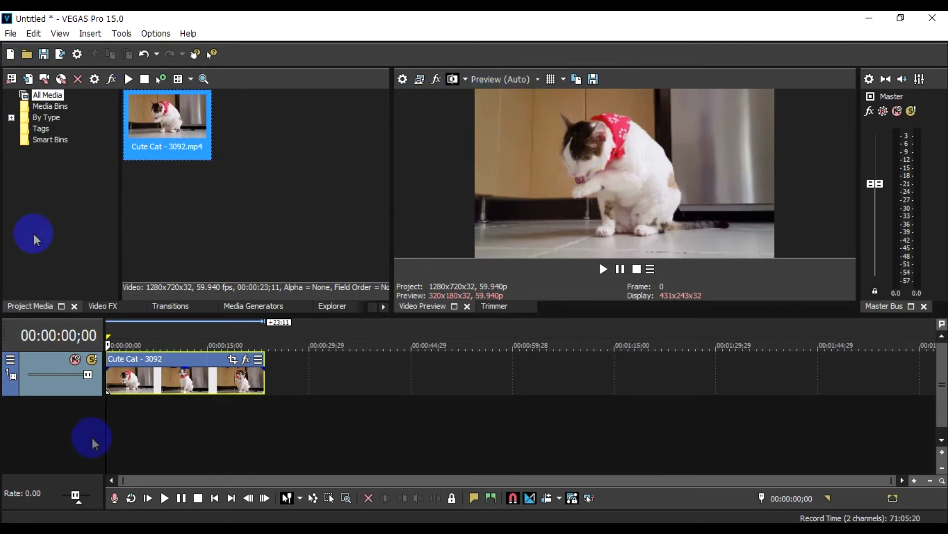
# View the video preview full screen and exit it, and copy a snapshot of the frame to the clipboard
pyautogui.click(420, 79)
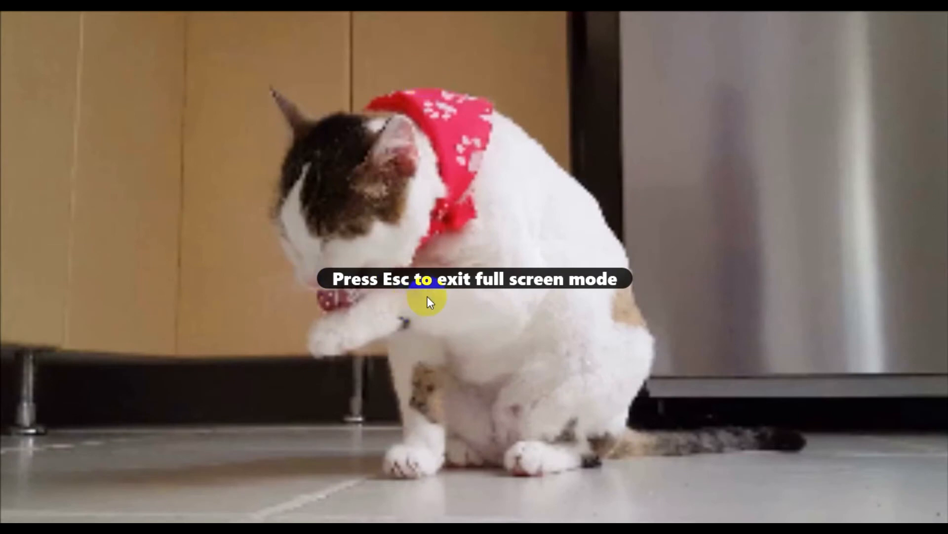
pyautogui.doubleClick(428, 295)
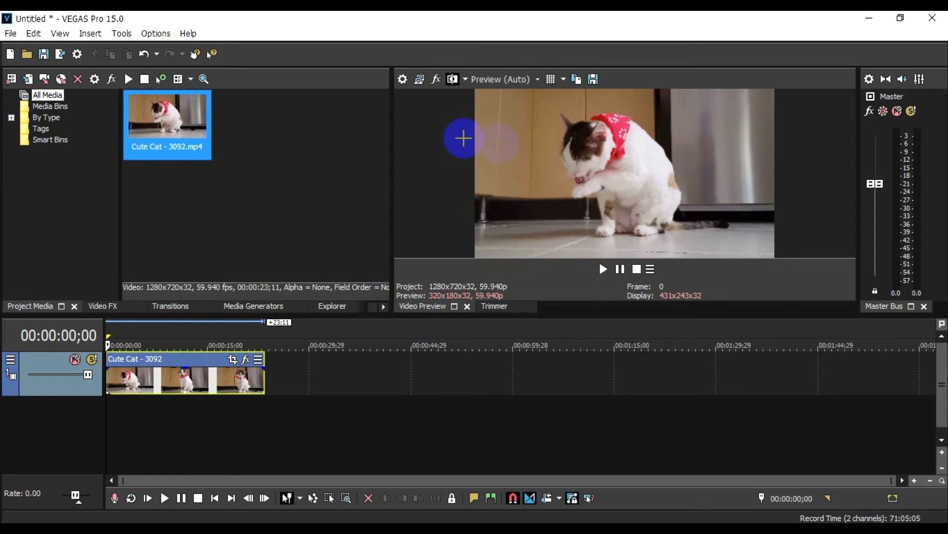
pyautogui.click(580, 79)
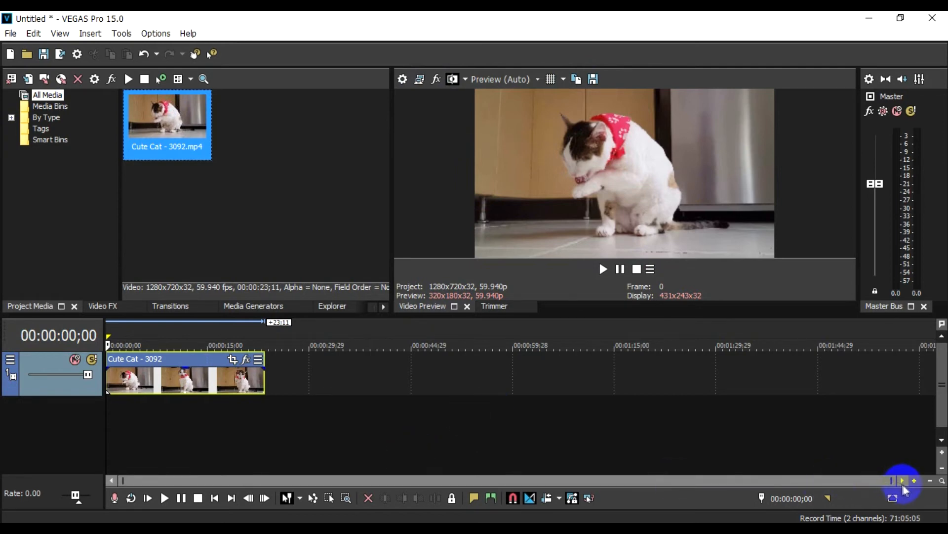
# Split the Cute Cat - 3092 clip on the timeline at 00:00:07;20
pyautogui.moveTo(892, 481); pyautogui.dragTo(353, 477)
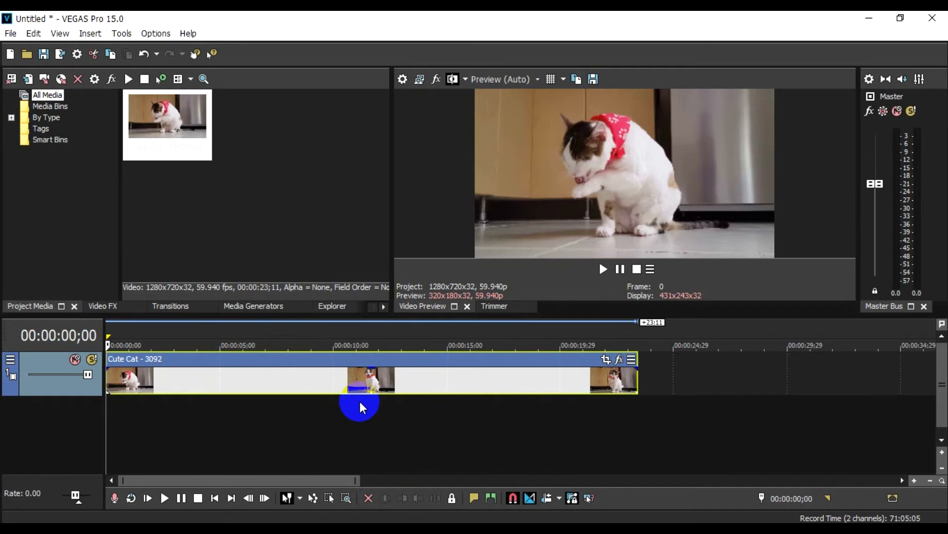
pyautogui.moveTo(354, 480); pyautogui.dragTo(110, 480)
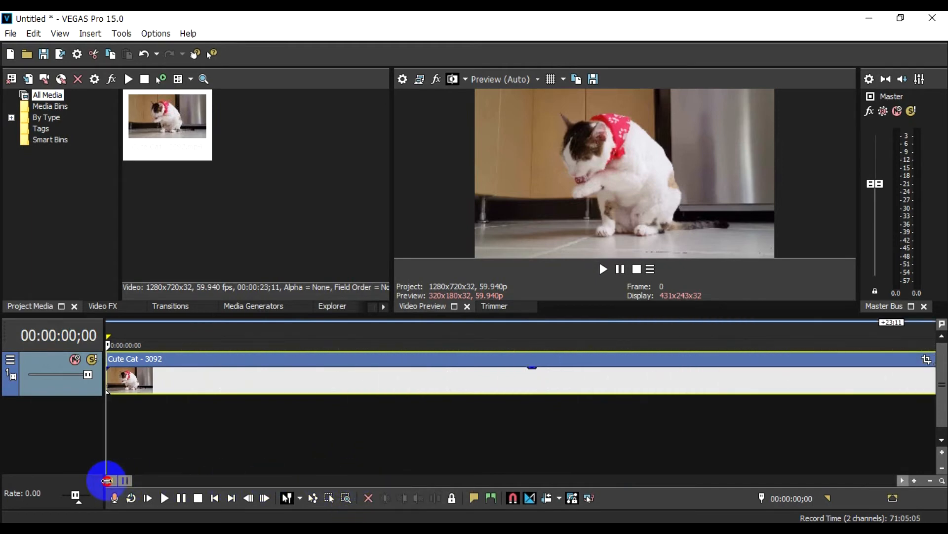
pyautogui.moveTo(129, 478); pyautogui.dragTo(267, 480)
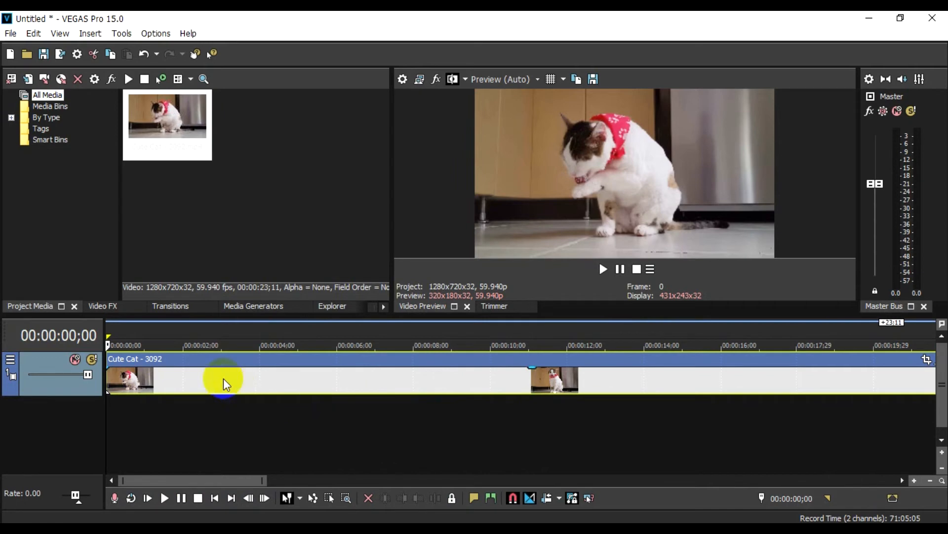
pyautogui.moveTo(265, 480); pyautogui.dragTo(518, 497)
pyautogui.click(196, 377)
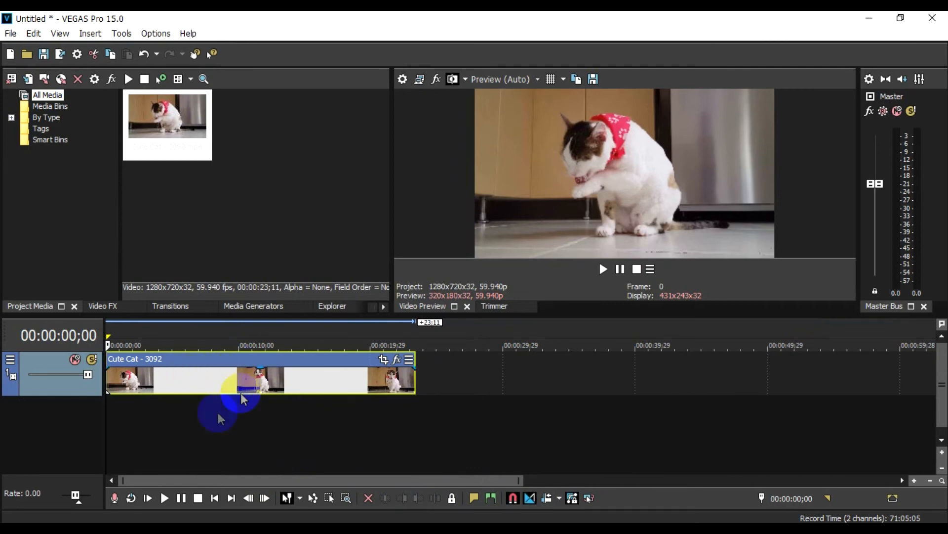
pyautogui.moveTo(106, 425); pyautogui.dragTo(206, 445)
pyautogui.click(207, 394)
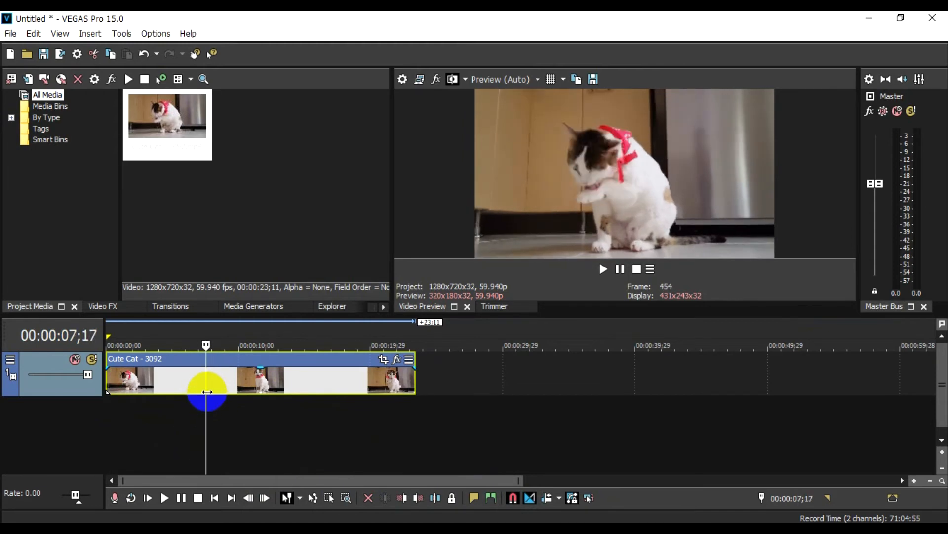
pyautogui.moveTo(207, 389); pyautogui.dragTo(208, 392)
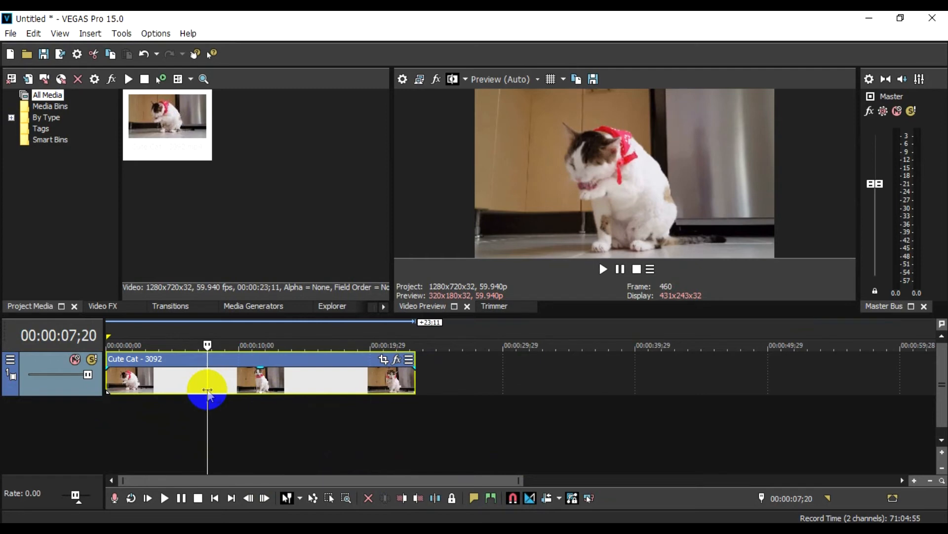
pyautogui.rightClick(208, 388)
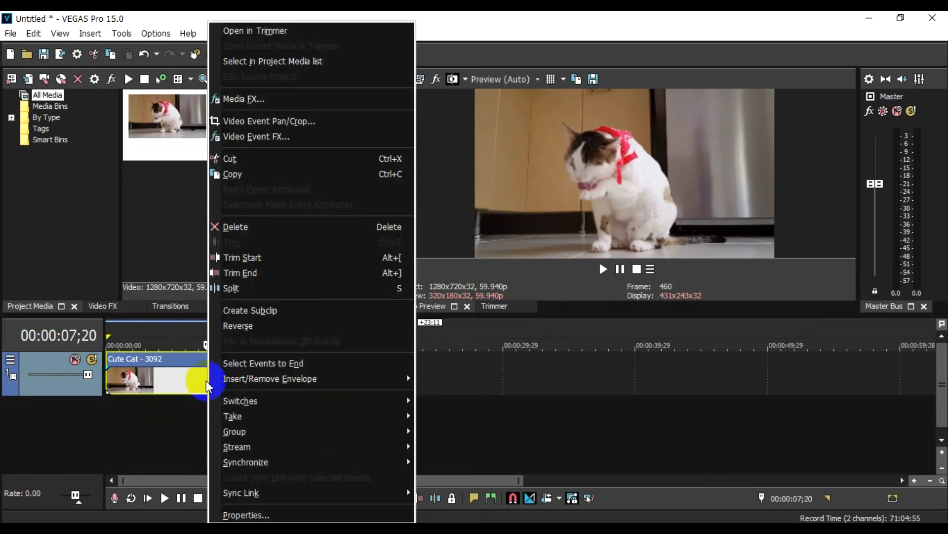
pyautogui.click(230, 291)
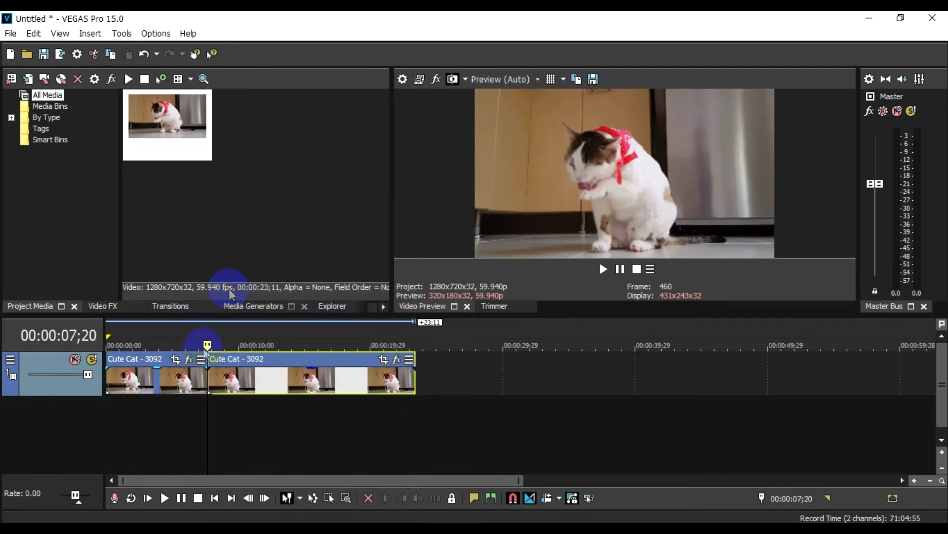
# Split the second piece of the Cute Cat - 3092 clip at 00:00:12;16 on the timeline
pyautogui.moveTo(208, 430); pyautogui.dragTo(271, 434)
pyautogui.rightClick(275, 384)
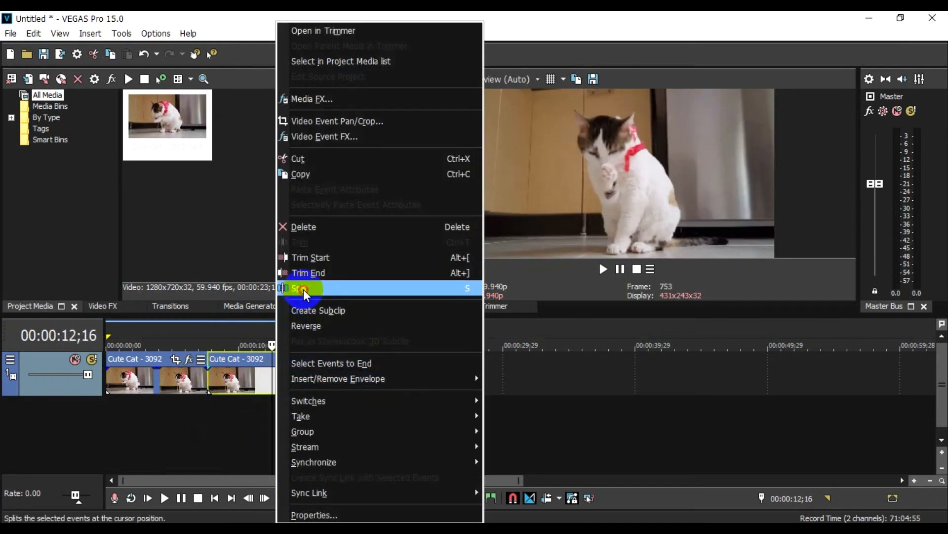
pyautogui.click(303, 289)
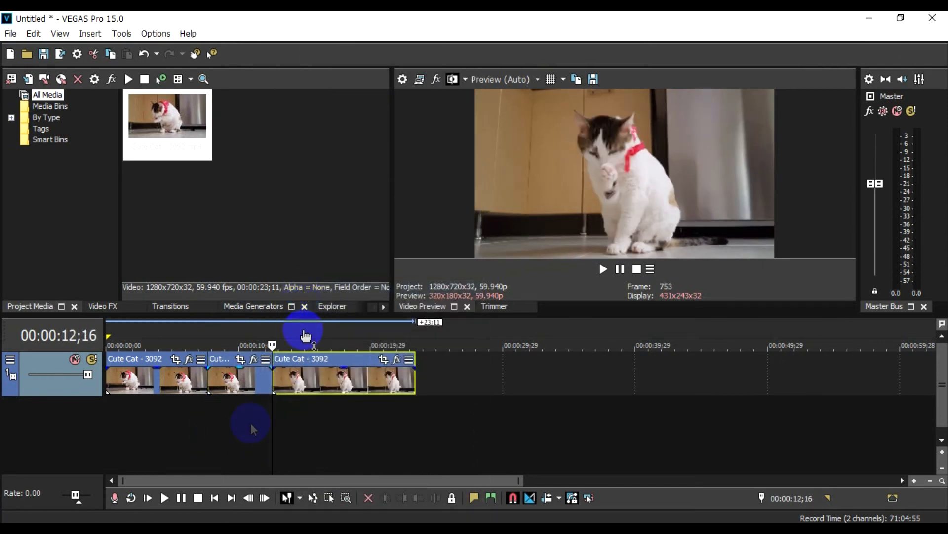
# Delete the middle piece of the split clip, and undo the deletion
pyautogui.rightClick(236, 383)
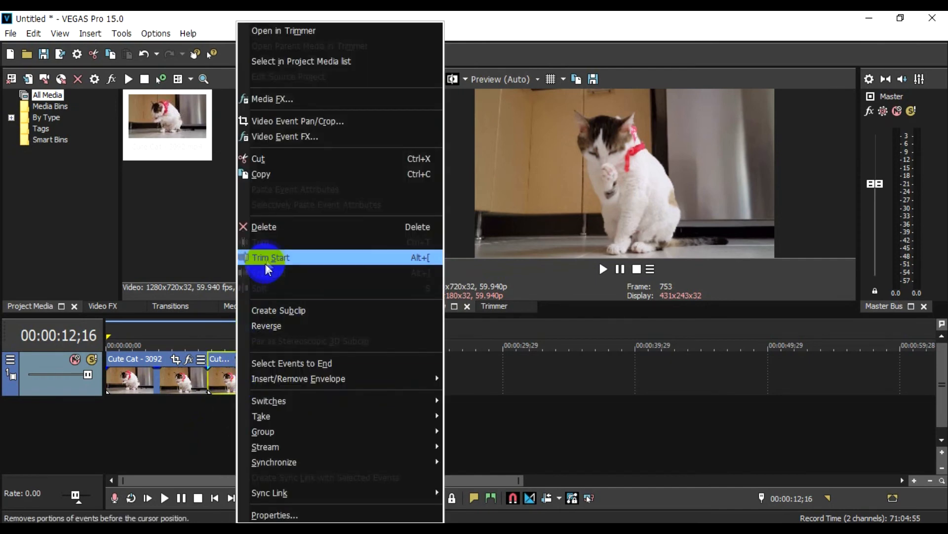
pyautogui.click(272, 227)
pyautogui.hotkey('ctrl', 'z')
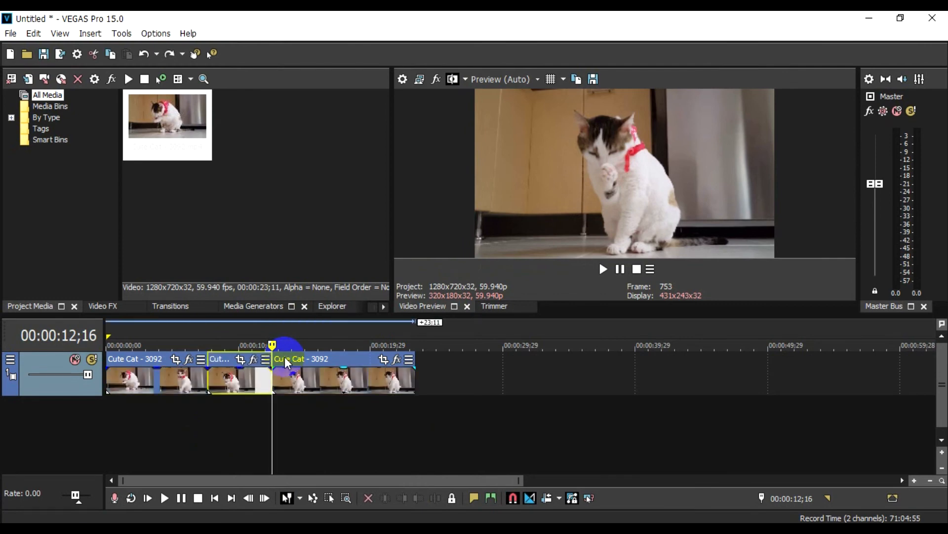
# Delete the middle piece again, shift the last piece along the track, and undo both changes
pyautogui.press('Delete')
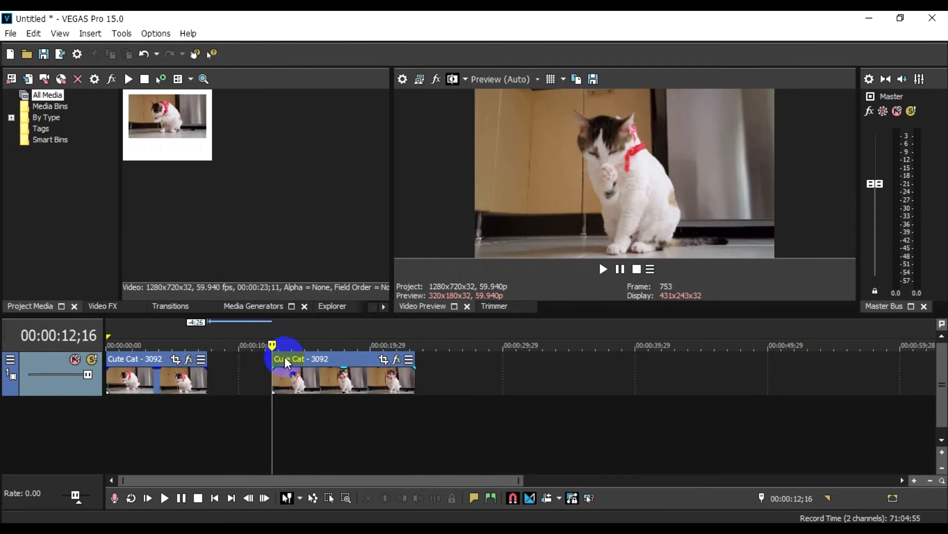
pyautogui.moveTo(286, 360)
pyautogui.mouseDown()
pyautogui.moveTo(220, 373)
pyautogui.moveTo(302, 363)
pyautogui.mouseUp()
pyautogui.hotkey('ctrl', 'z')
pyautogui.hotkey('ctrl', 'z')
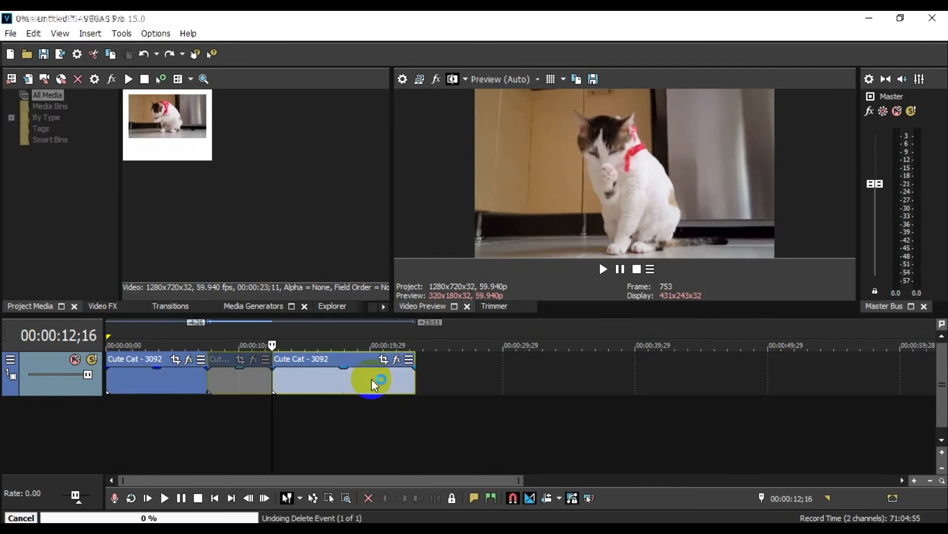
pyautogui.click(487, 385)
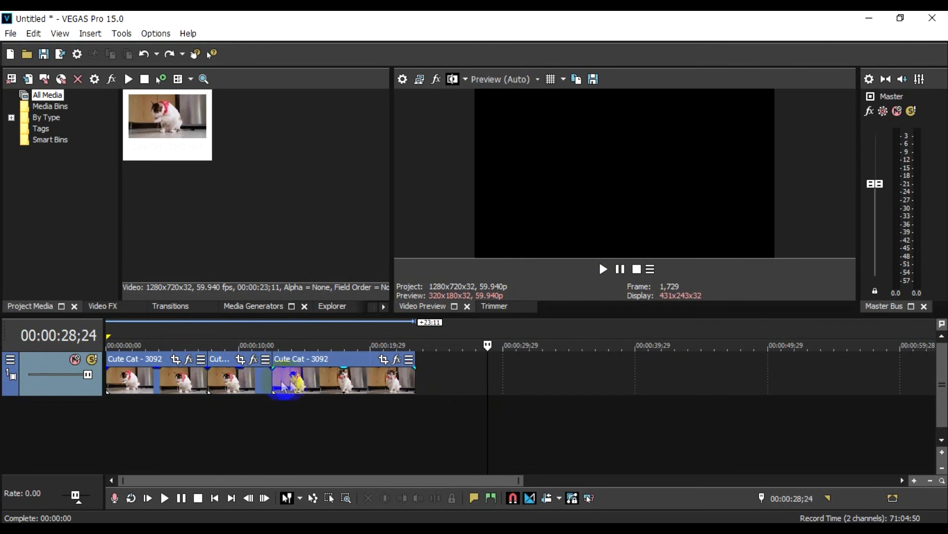
# Undo both splits to rejoin the Cute Cat - 3092 clip, and clear the selection
pyautogui.hotkey('ctrl', 'z')
pyautogui.hotkey('ctrl', 'z')
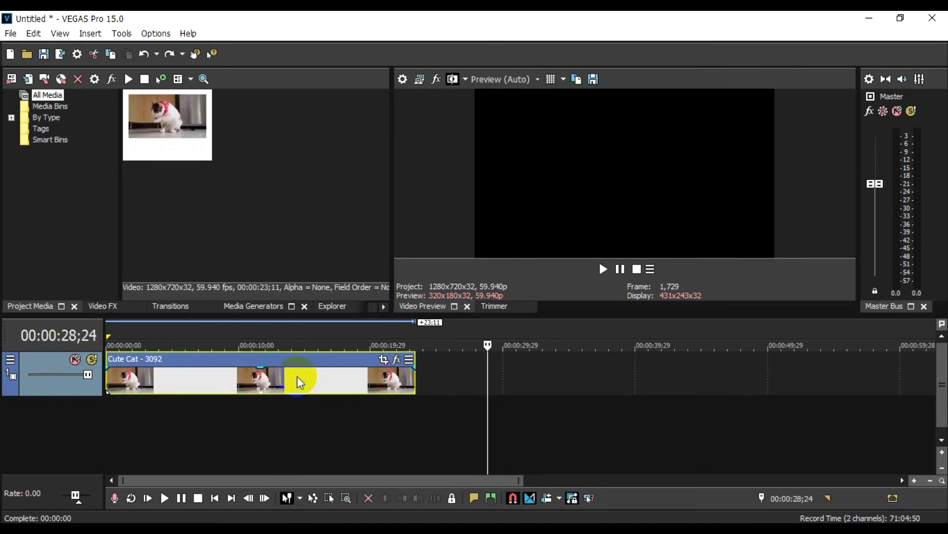
pyautogui.click(435, 377)
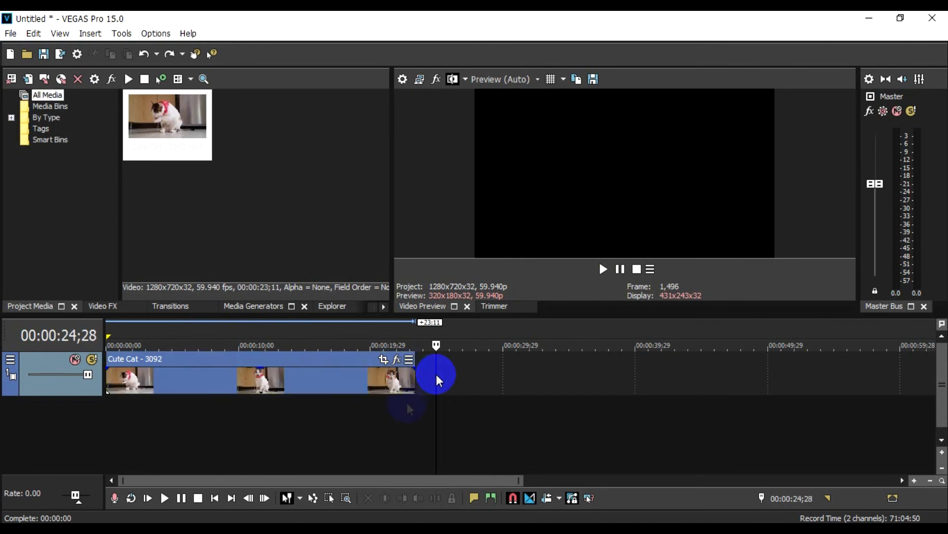
# Split the Cute Cat - 3092 clip at 00:00:07;13 and again at 00:00:13;03
pyautogui.click(205, 381)
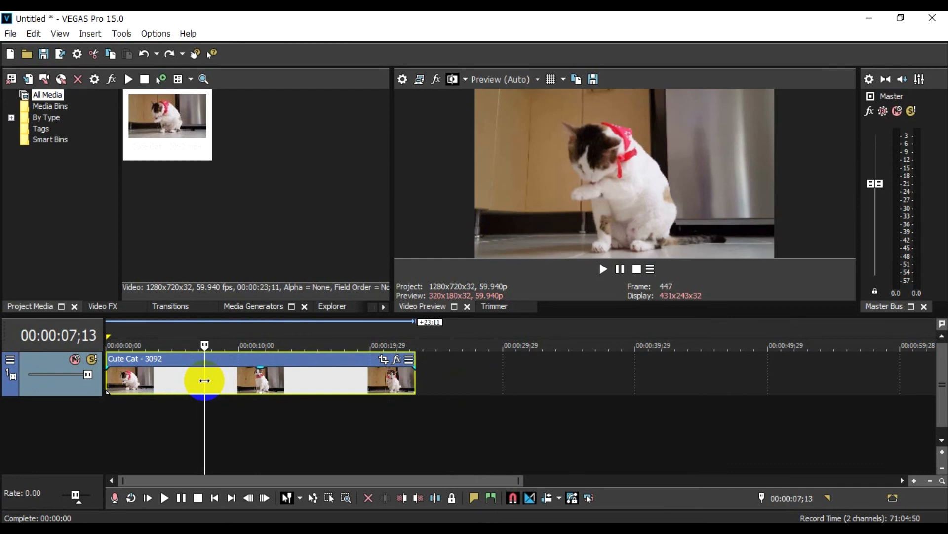
pyautogui.press('s')
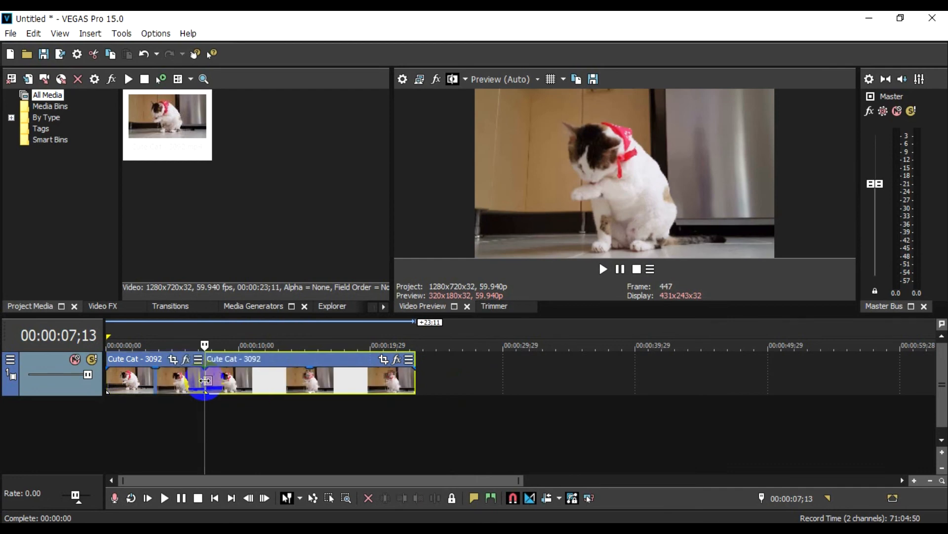
pyautogui.moveTo(204, 414); pyautogui.dragTo(278, 431)
pyautogui.press('s')
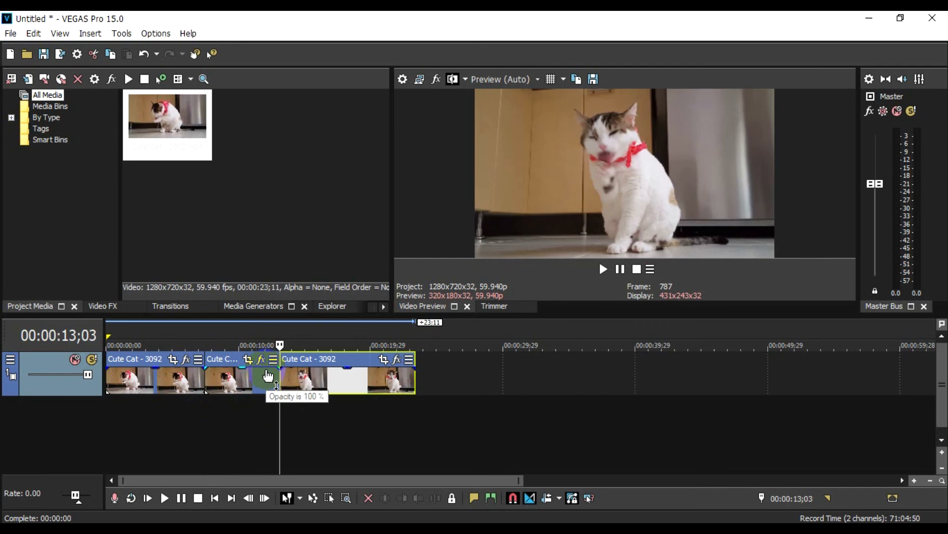
# Undo the splits at 00:00:07;13 and 00:00:13;03
pyautogui.hotkey('ctrl', 'z')
pyautogui.hotkey('ctrl', 'z')
pyautogui.hotkey('ctrl', 'z')
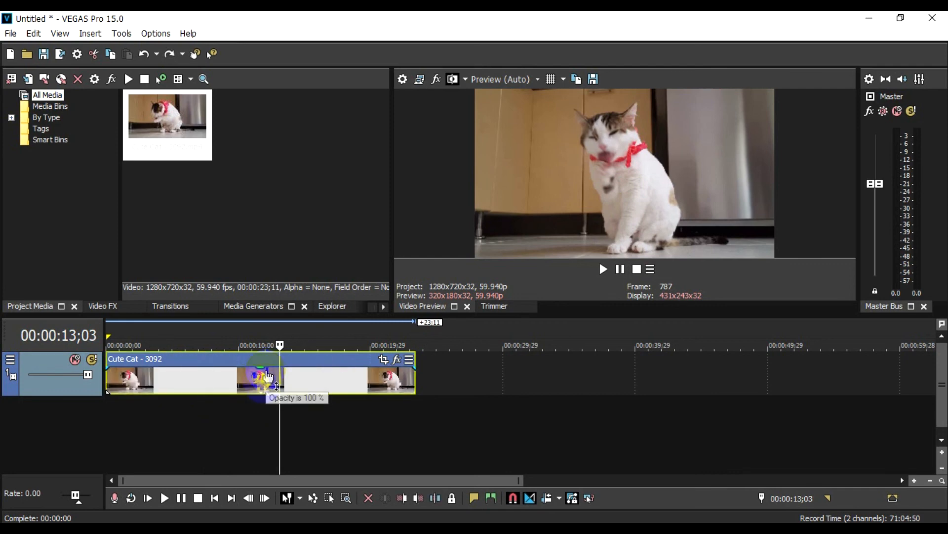
# Play the timeline from 00:00:13;03, pause it, and stop playback
pyautogui.click(164, 498)
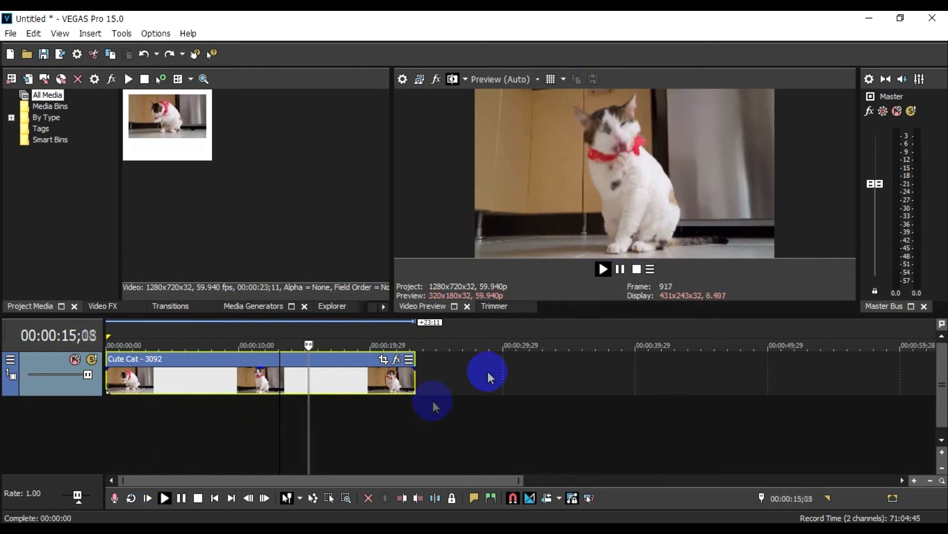
pyautogui.click(181, 499)
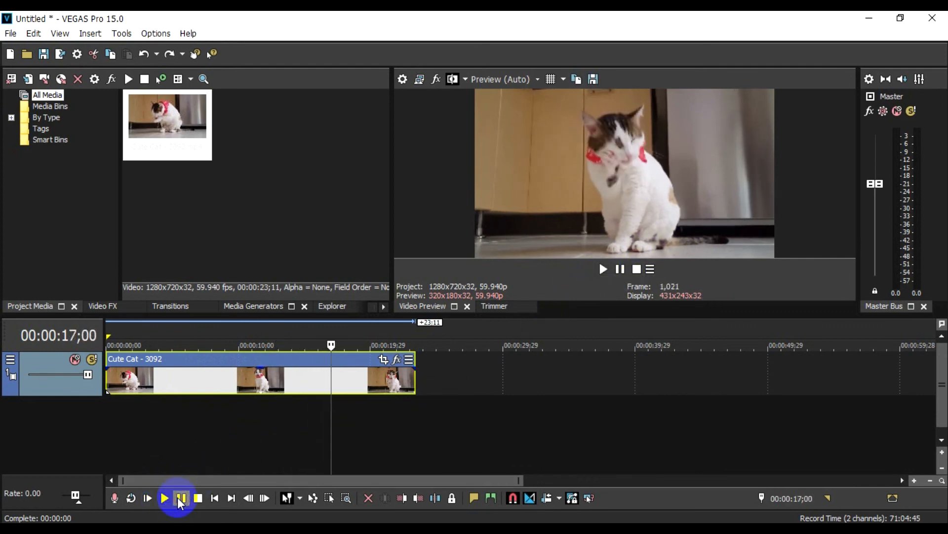
pyautogui.click(203, 499)
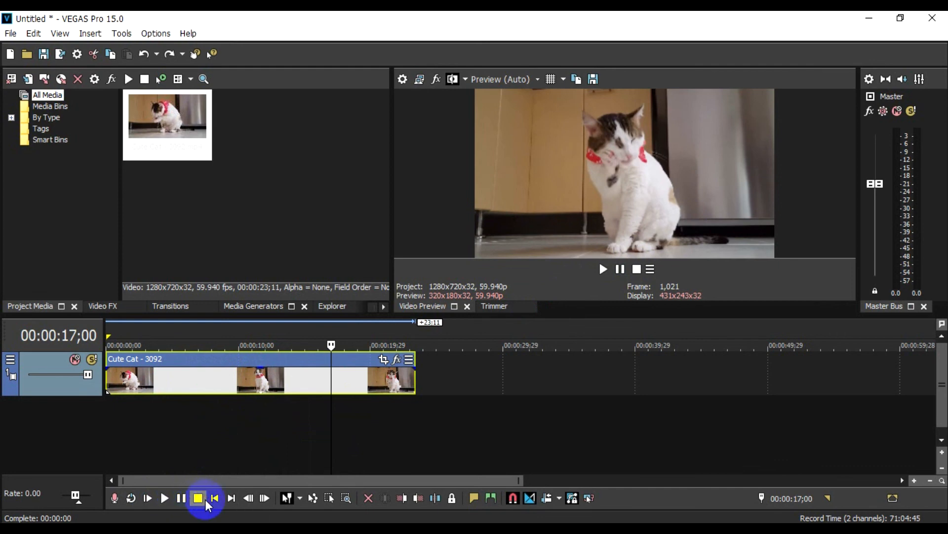
# Split the Cute Cat - 3092 clip at about 4 seconds and again at 00:00:10;21
pyautogui.click(339, 426)
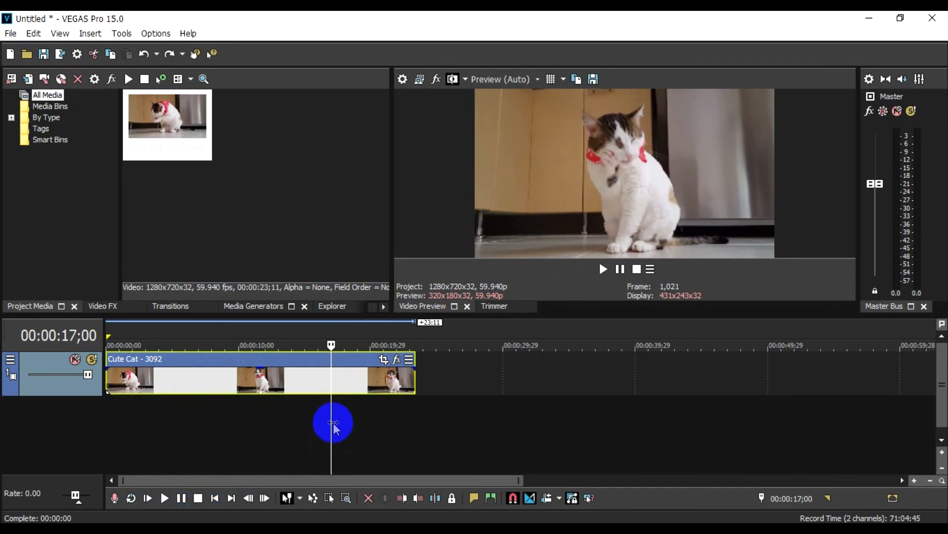
pyautogui.moveTo(331, 421); pyautogui.dragTo(222, 423)
pyautogui.moveTo(200, 422); pyautogui.dragTo(248, 414)
pyautogui.press('s')
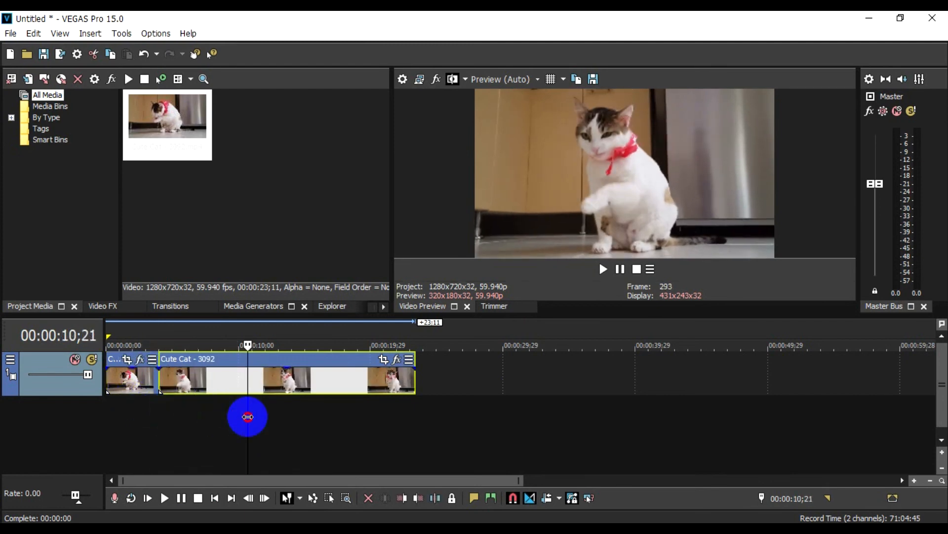
pyautogui.press('s')
# Delete the middle piece of the clip, and move the last piece up against the first one to close the gap
pyautogui.click(219, 394)
pyautogui.rightClick(220, 387)
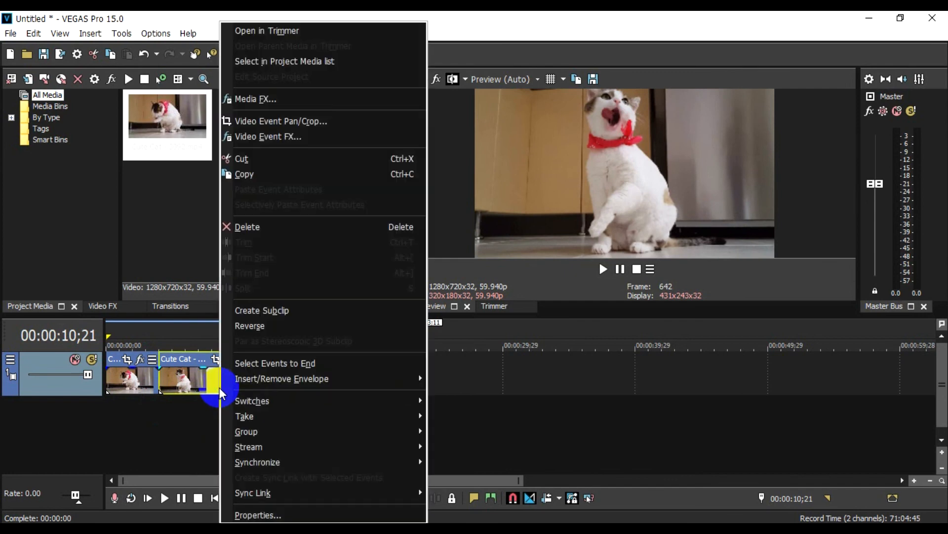
pyautogui.click(253, 230)
pyautogui.moveTo(304, 362); pyautogui.dragTo(215, 372)
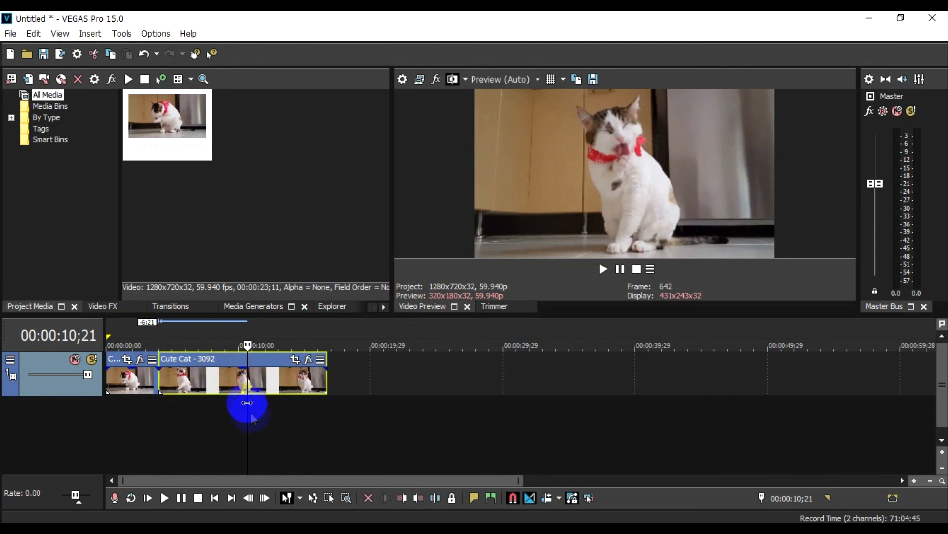
# Return the cursor to the start of the timeline, play the shortened edit, and stop playback
pyautogui.click(245, 412)
pyautogui.moveTo(244, 412)
pyautogui.mouseDown()
pyautogui.moveTo(68, 413)
pyautogui.moveTo(85, 414)
pyautogui.mouseUp()
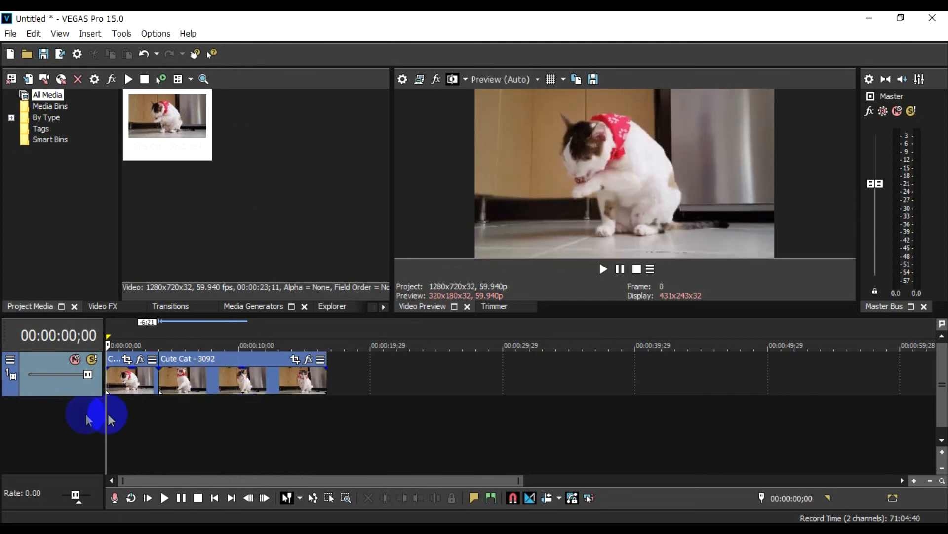
pyautogui.press('space')
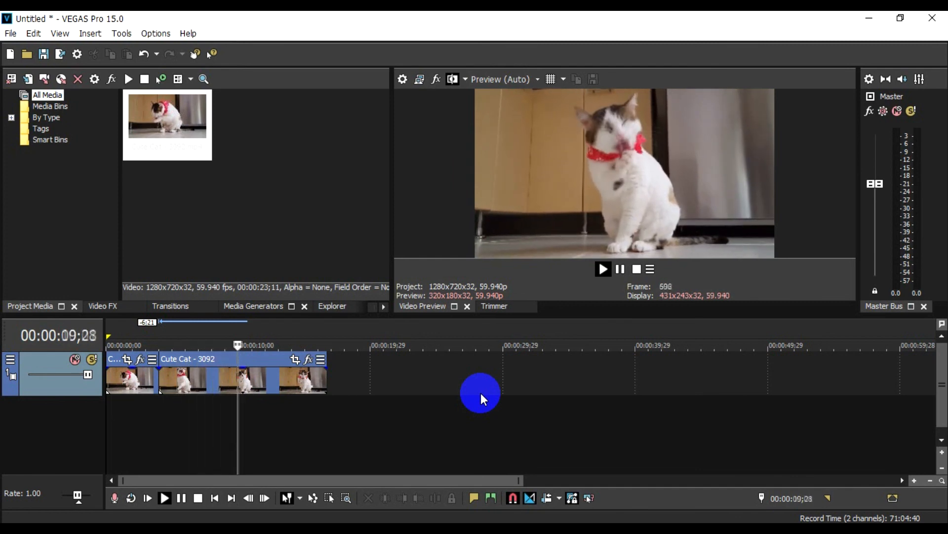
pyautogui.press('space')
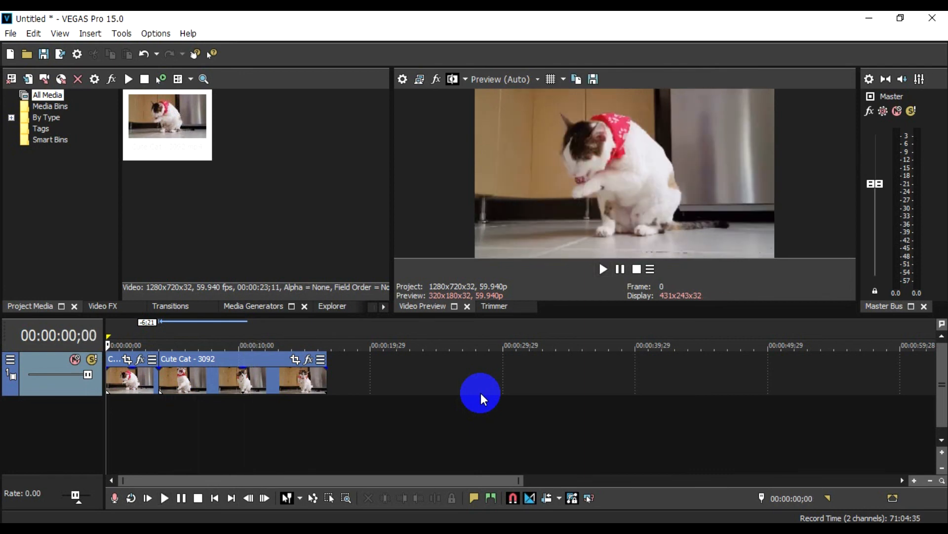